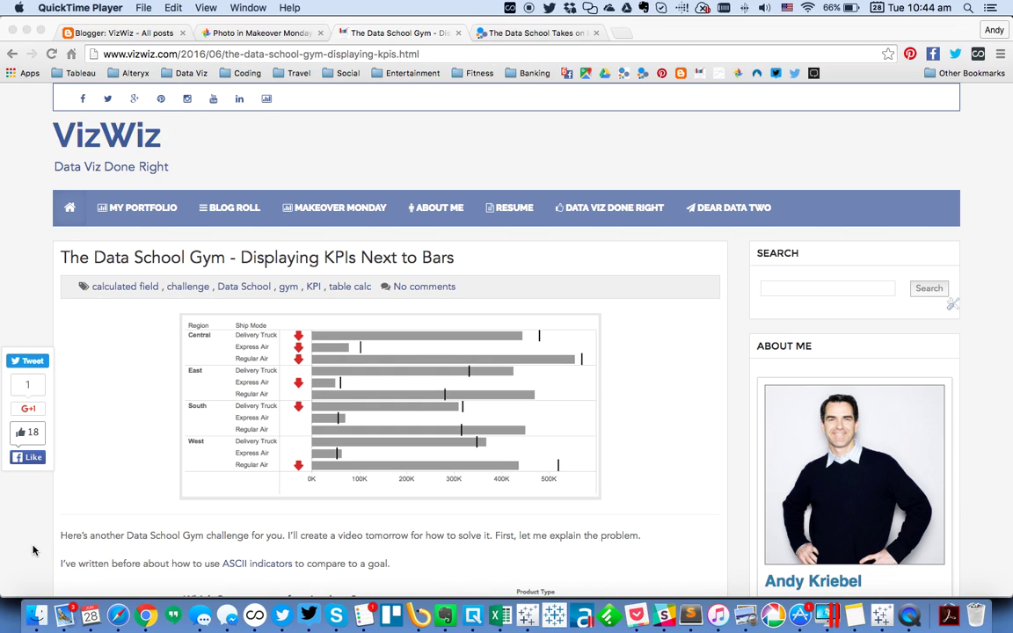
Scroll through the VizWiz post's example KPI bar charts, then switch to the Tableau workbook
{"action": "scroll", "coordinate": [32, 551], "scroll_direction": "down", "scroll_amount": 10}
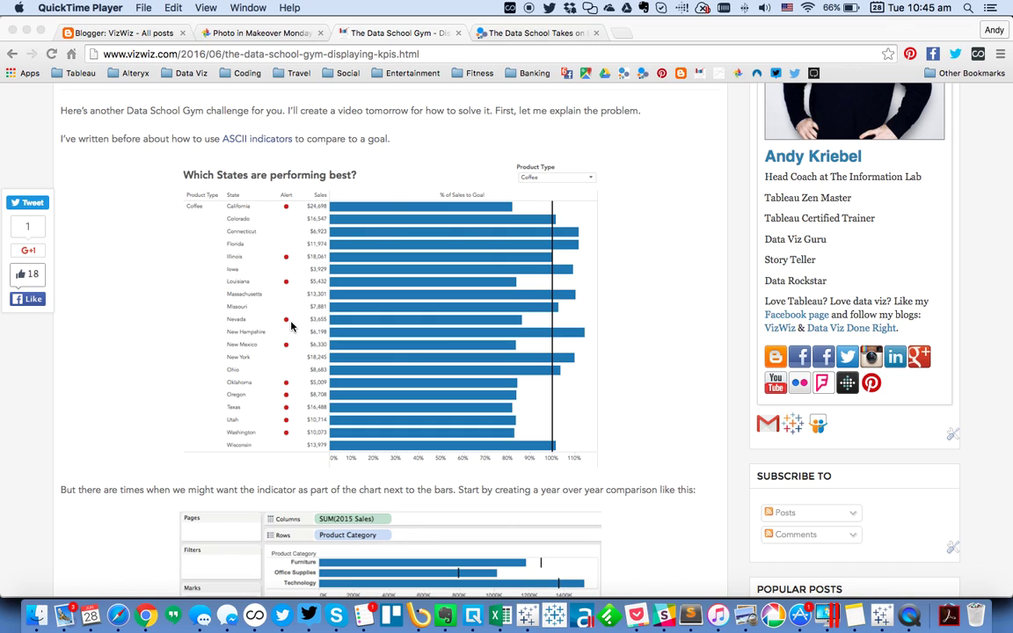
{"action": "left_click", "coordinate": [882, 614]}
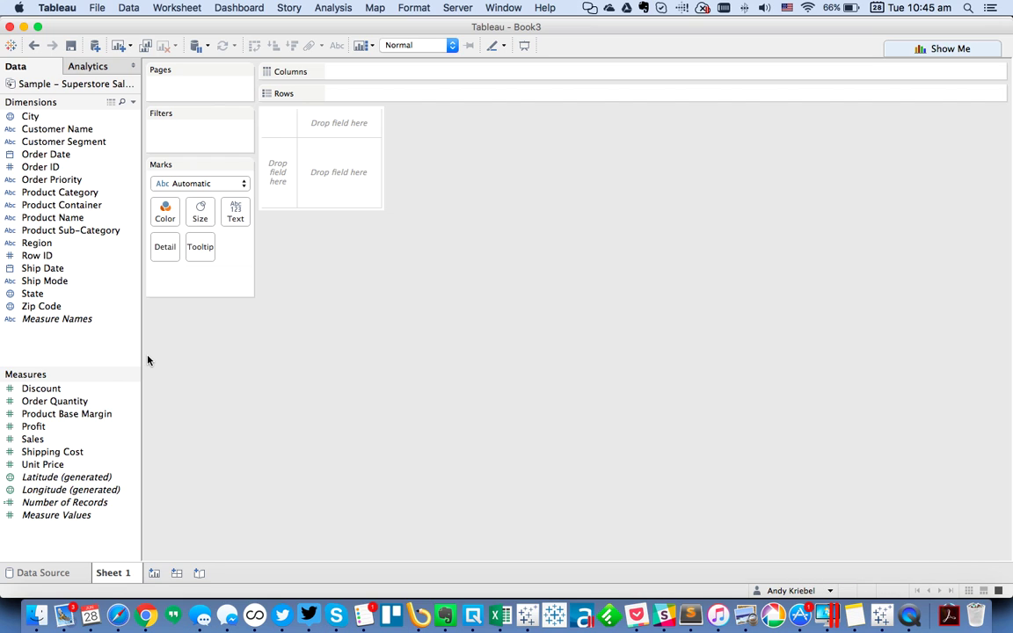
Lay out YEAR(Order Date) across Columns, Customer Segment on Rows, and SUM(Sales) as text
{"action": "left_click", "coordinate": [48, 154]}
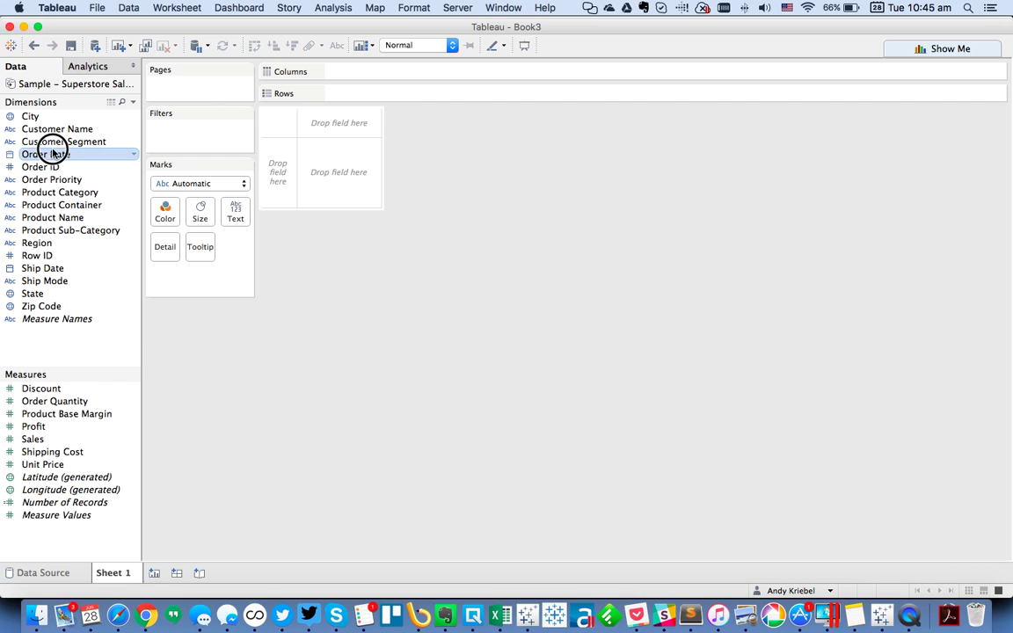
{"action": "left_click_drag", "start_coordinate": [70, 139], "coordinate": [441, 79]}
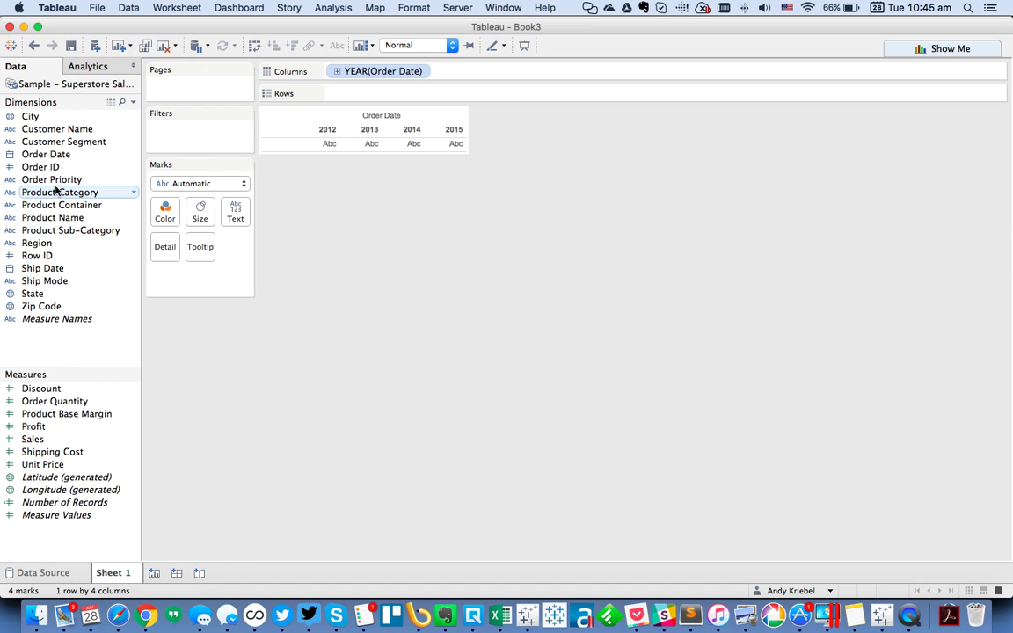
{"action": "left_click_drag", "start_coordinate": [68, 141], "coordinate": [371, 88]}
{"action": "left_click_drag", "start_coordinate": [124, 439], "coordinate": [403, 187]}
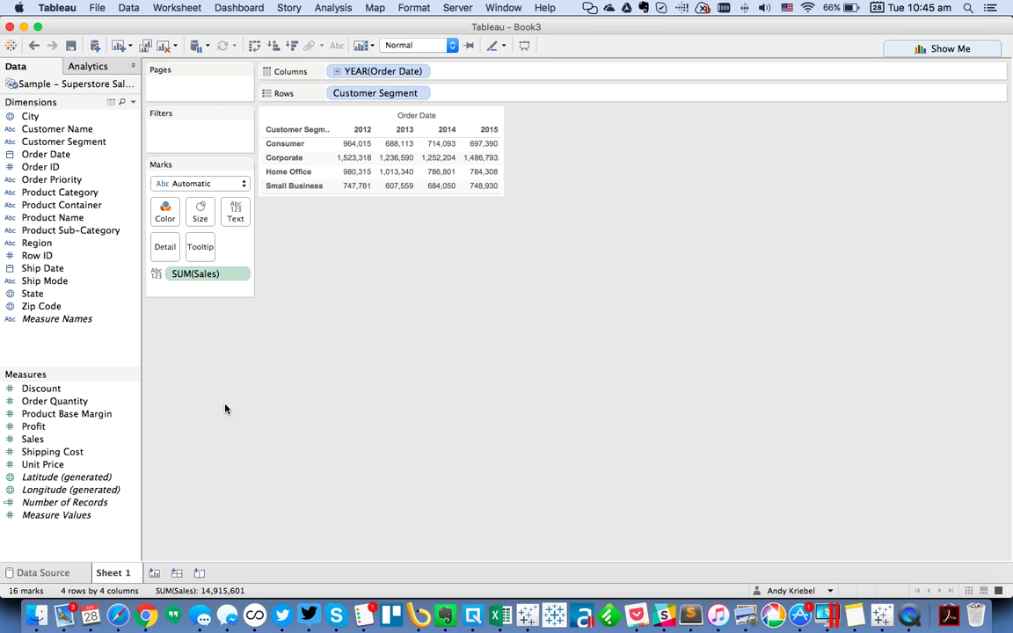
Start a new calculated field named 'Latest Year'
{"action": "left_click", "coordinate": [133, 103]}
{"action": "left_click", "coordinate": [68, 115]}
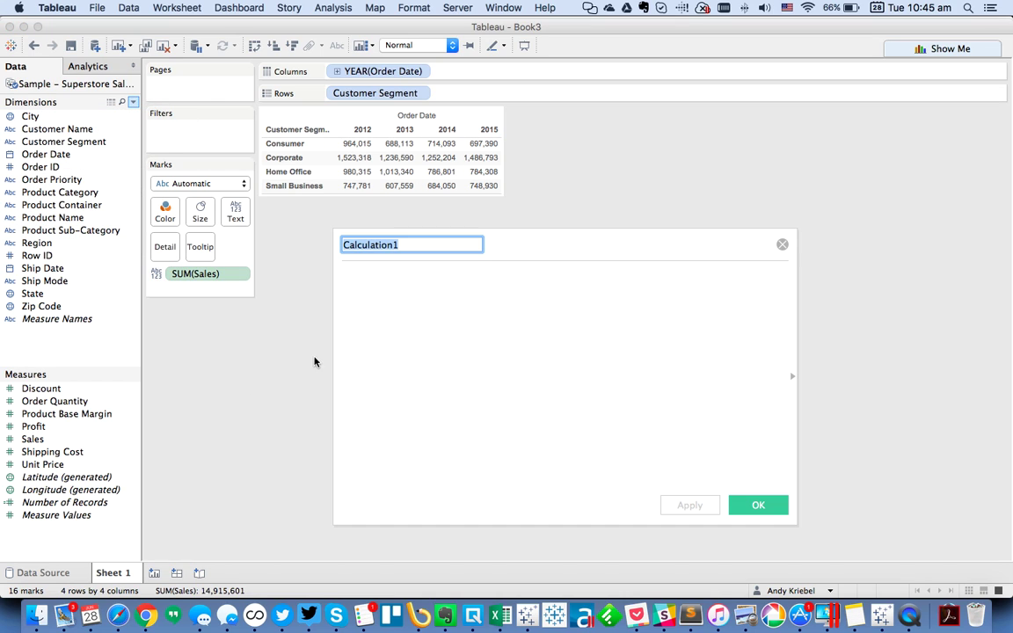
{"action": "type", "text": "Latest"}
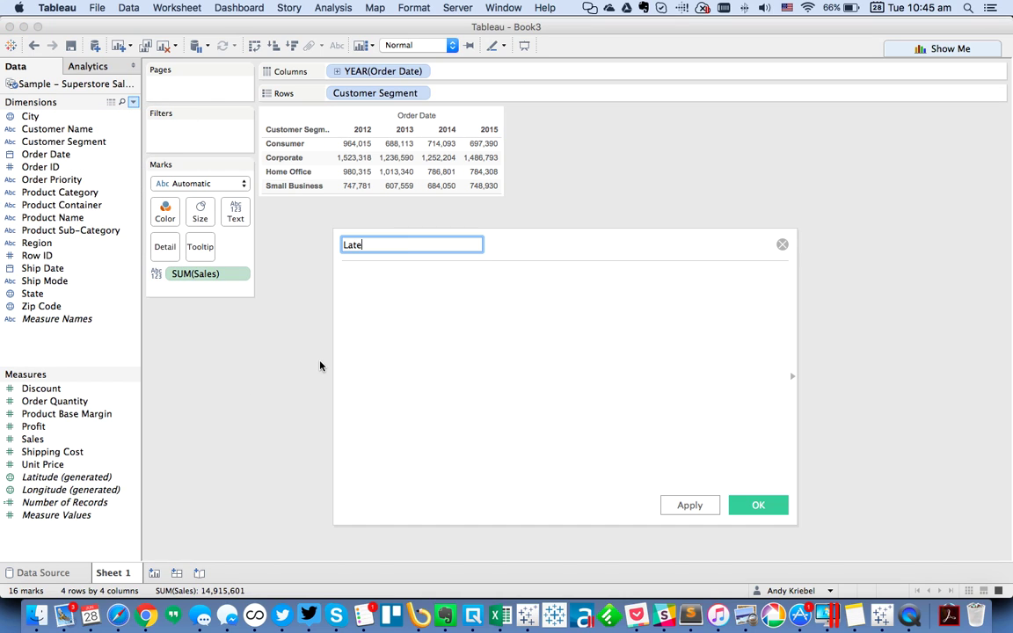
{"action": "key", "text": "BackSpace"}
{"action": "key", "text": "BackSpace"}
{"action": "key", "text": "BackSpace"}
{"action": "key", "text": "BackSpace"}
{"action": "key", "text": "BackSpace"}
{"action": "key", "text": "BackSpace"}
{"action": "type", "text": "Curren"}
{"action": "key", "text": "BackSpace"}
{"action": "key", "text": "BackSpace"}
{"action": "key", "text": "BackSpace"}
{"action": "key", "text": "BackSpace"}
{"action": "key", "text": "BackSpace"}
{"action": "key", "text": "BackSpace"}
{"action": "type", "text": "Latest Year"}
{"action": "key", "text": "Tab"}
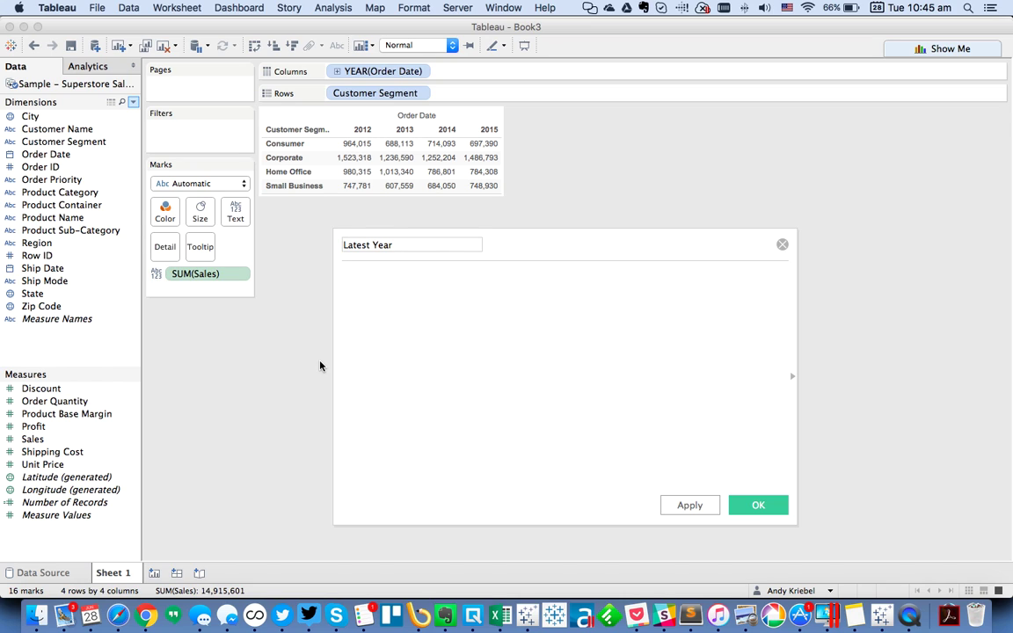
Write the condition IF {MAX(YEAR([Order Date]))=YEAR([Order Date]) into the formula
{"action": "type", "text": "IF {Ma"}
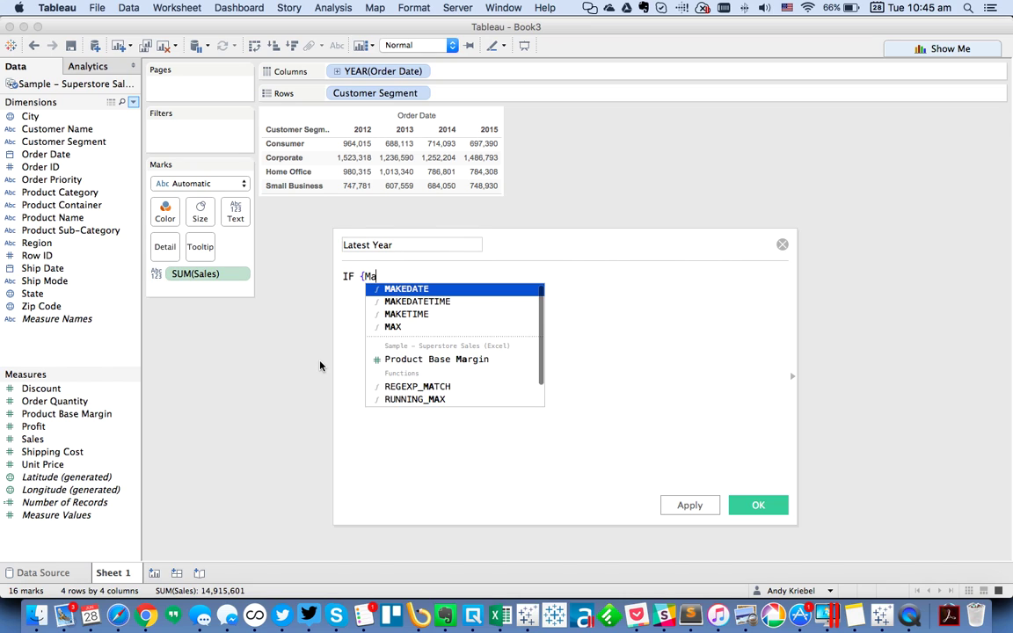
{"action": "key", "text": "Up"}
{"action": "key", "text": "Up"}
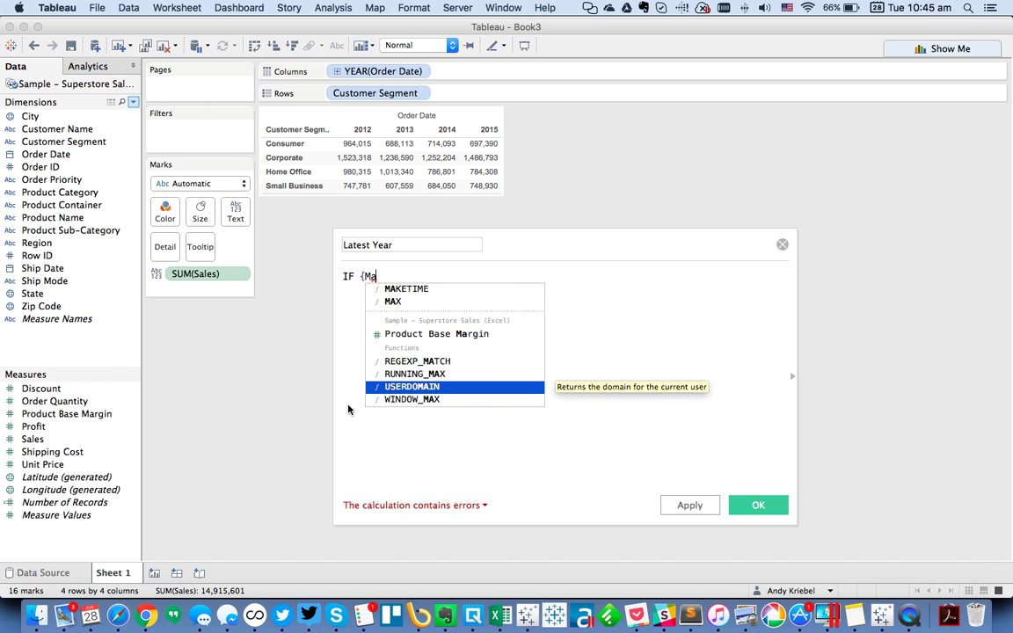
{"action": "double_click", "coordinate": [400, 303]}
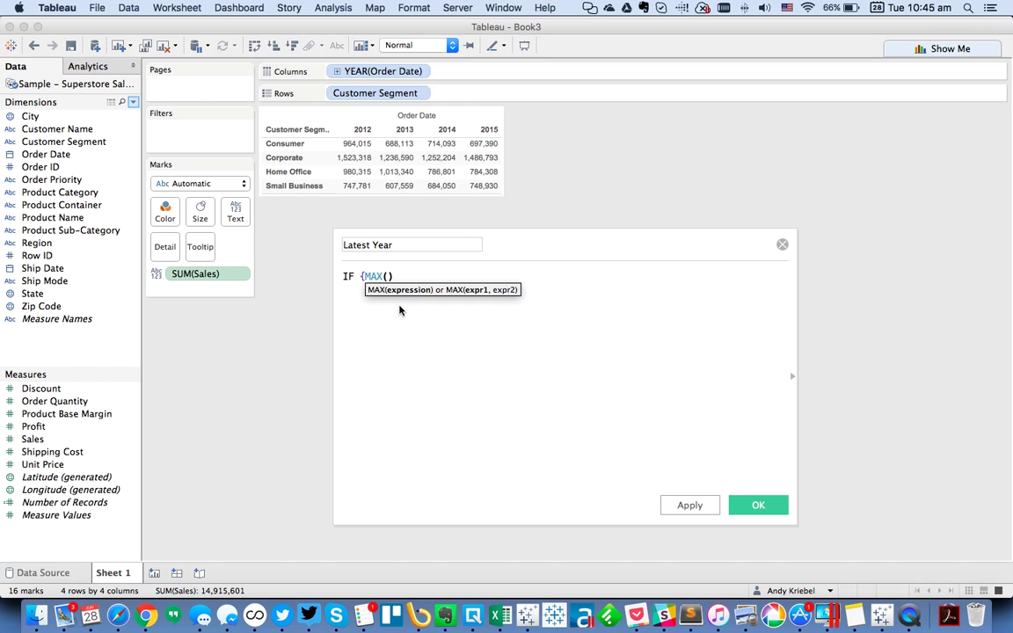
{"action": "type", "text": "Year"}
{"action": "key", "text": "Return"}
{"action": "type", "text": "[order"}
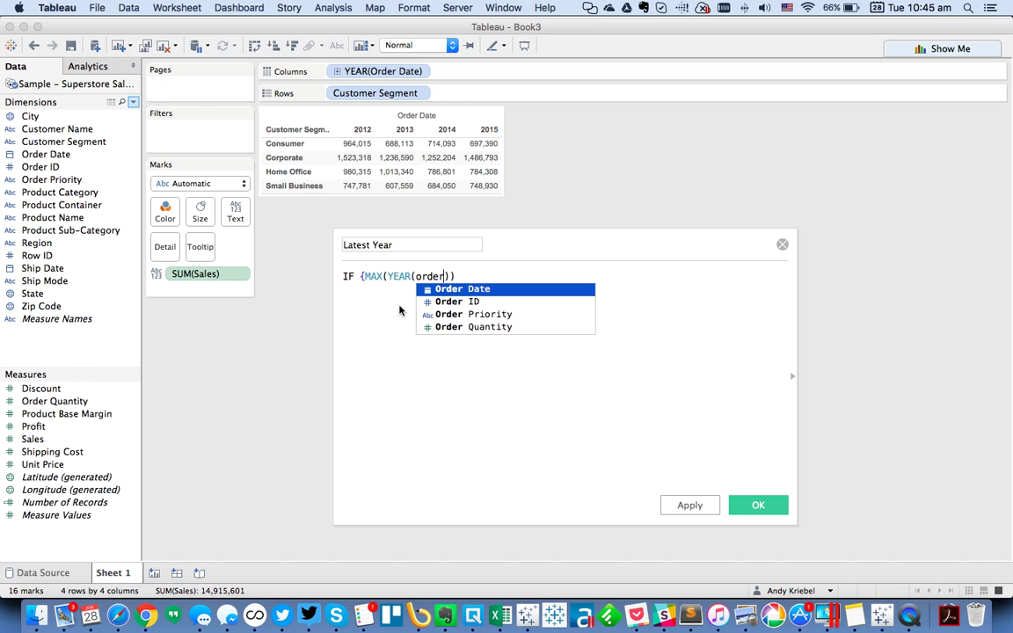
{"action": "key", "text": "Return"}
{"action": "type", "text": ")=year"}
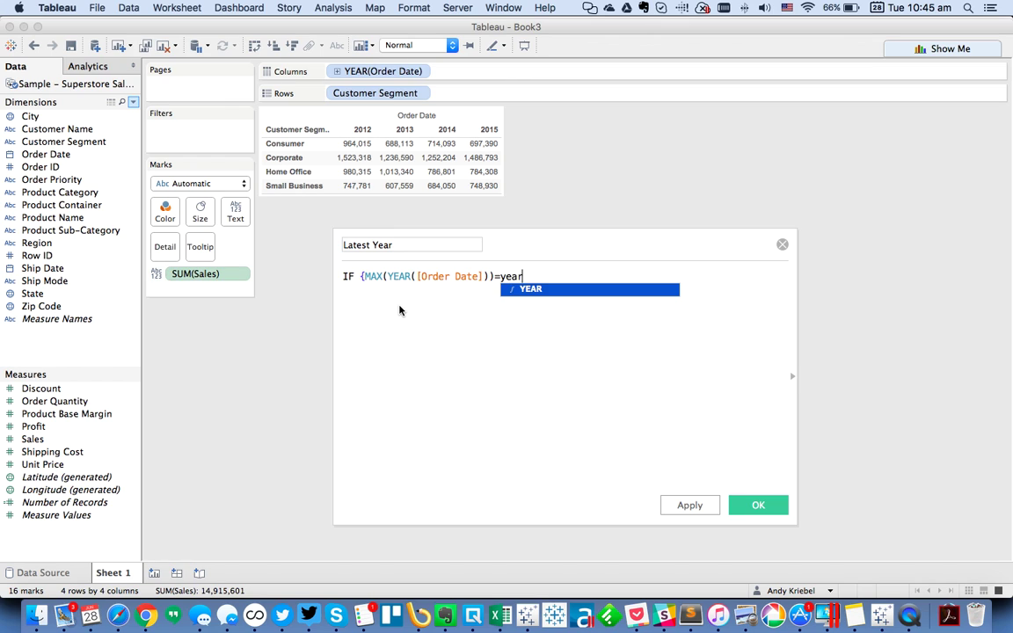
{"action": "key", "text": "Return"}
{"action": "type", "text": "[order"}
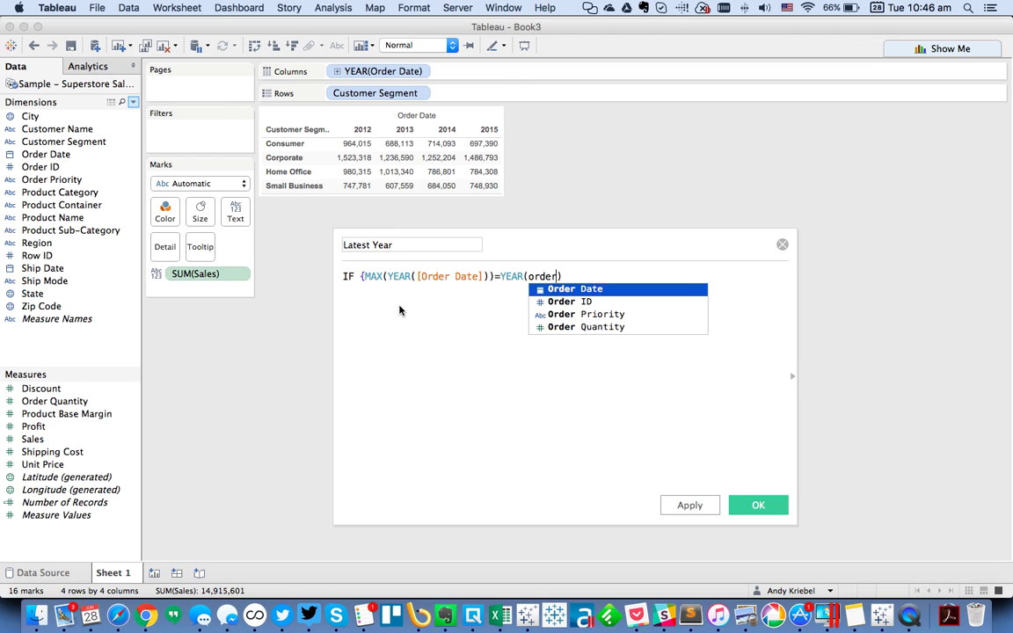
{"action": "key", "text": "Return"}
Complete the formula with THEN [Sales] ELSE 0 END
{"action": "type", "text": "t"}
{"action": "key", "text": "Return"}
{"action": "type", "text": "sale"}
{"action": "key", "text": "Return"}
{"action": "type", "text": "end"}
{"action": "key", "text": "Return"}
{"action": "key", "text": "Return"}
{"action": "key", "text": "Up"}
{"action": "type", "text": "else 0"}
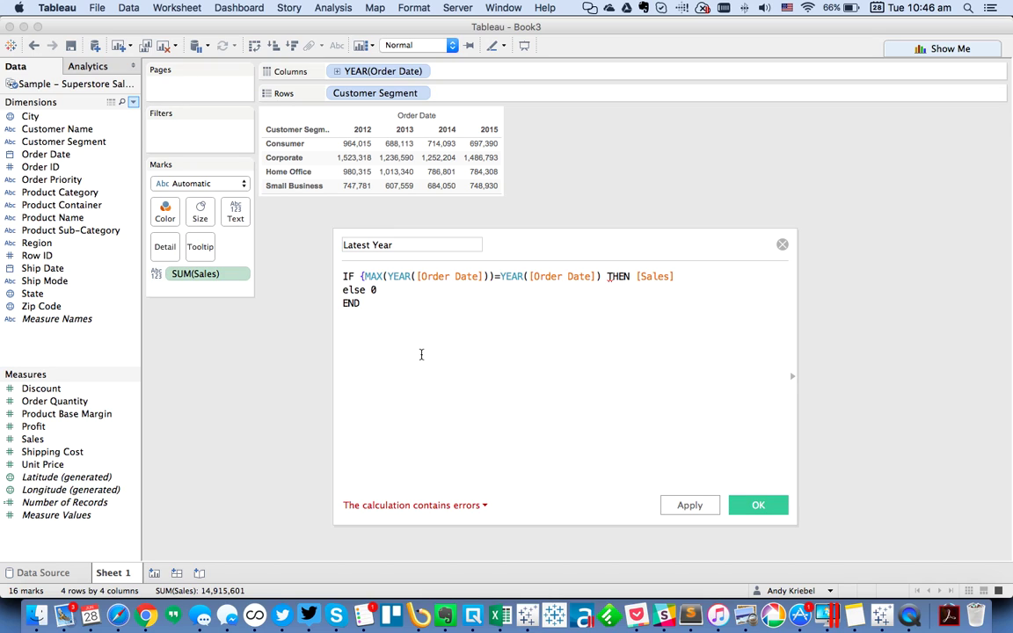
Check the error, add the missing closing brace, and save the Latest Year field
{"action": "left_click", "coordinate": [457, 506]}
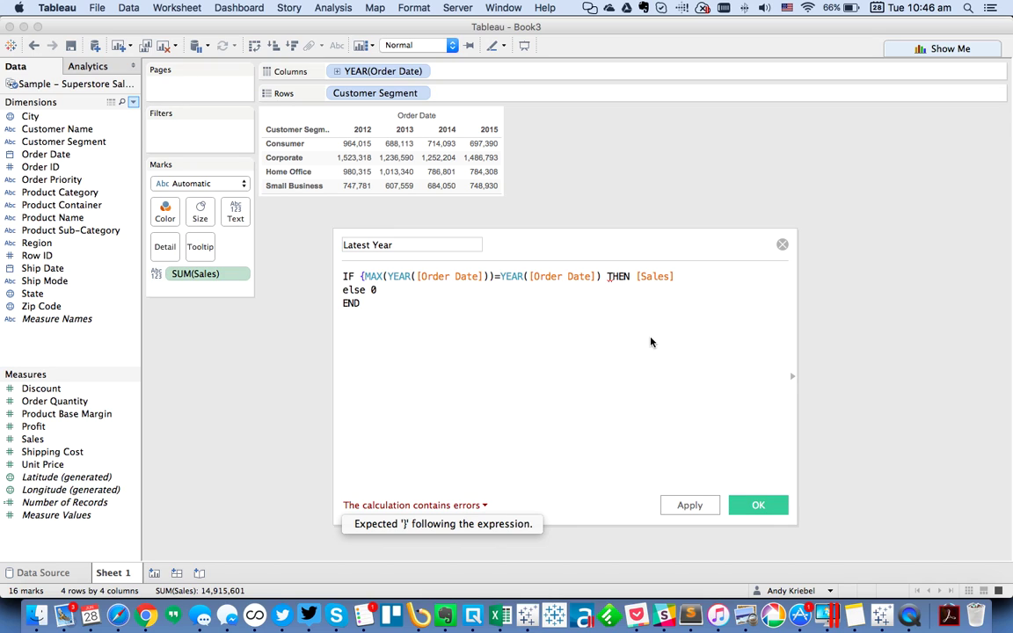
{"action": "left_click", "coordinate": [599, 278]}
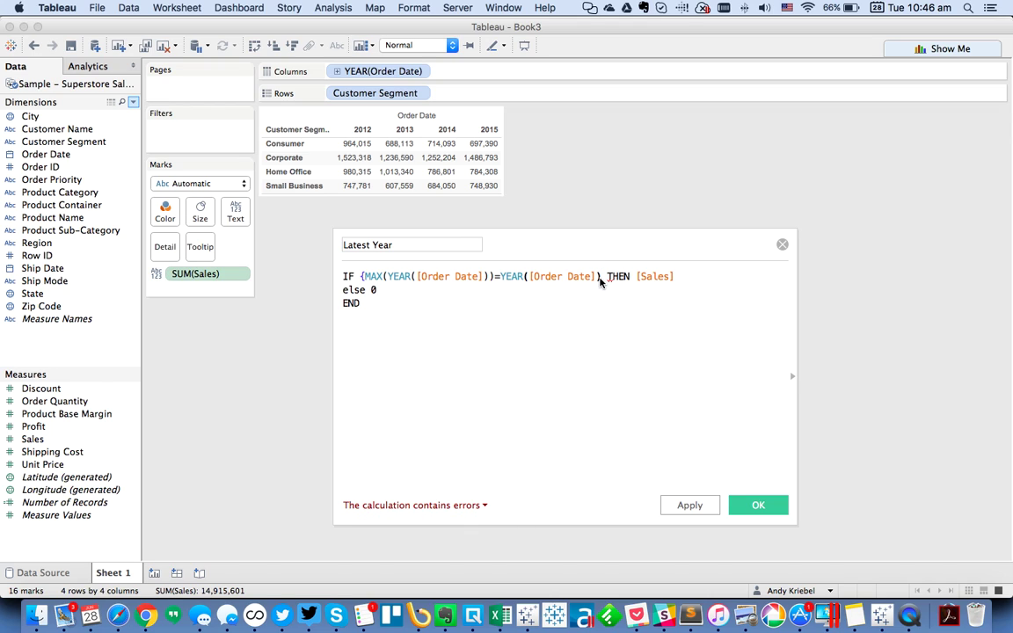
{"action": "left_click", "coordinate": [492, 277]}
{"action": "type", "text": "}"}
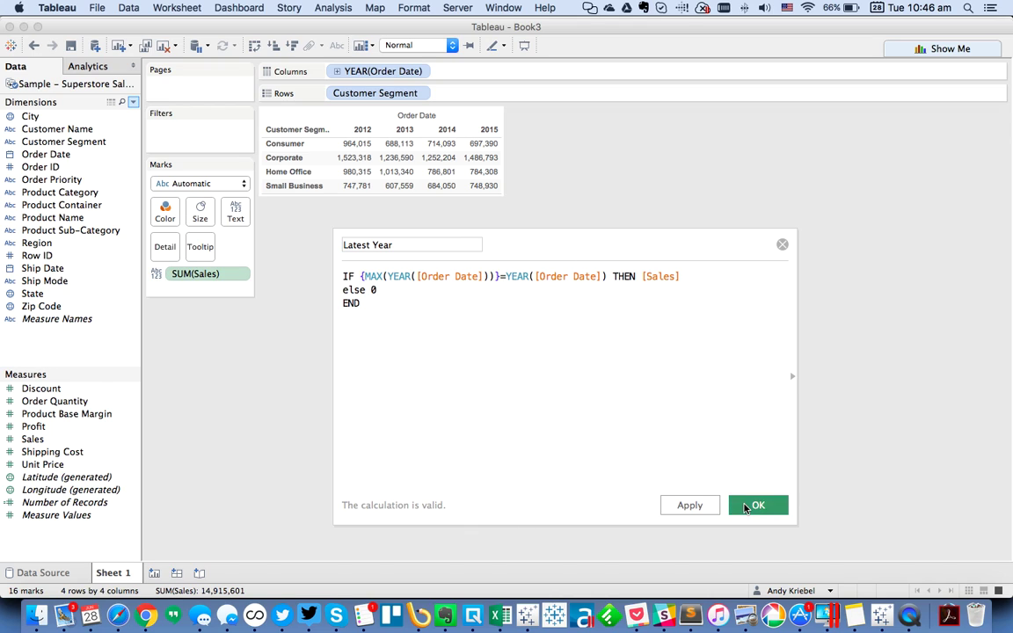
{"action": "left_click", "coordinate": [744, 507]}
Replace Sales with Latest Year in the table and duplicate the Latest Year field
{"action": "left_click_drag", "start_coordinate": [46, 401], "coordinate": [197, 275]}
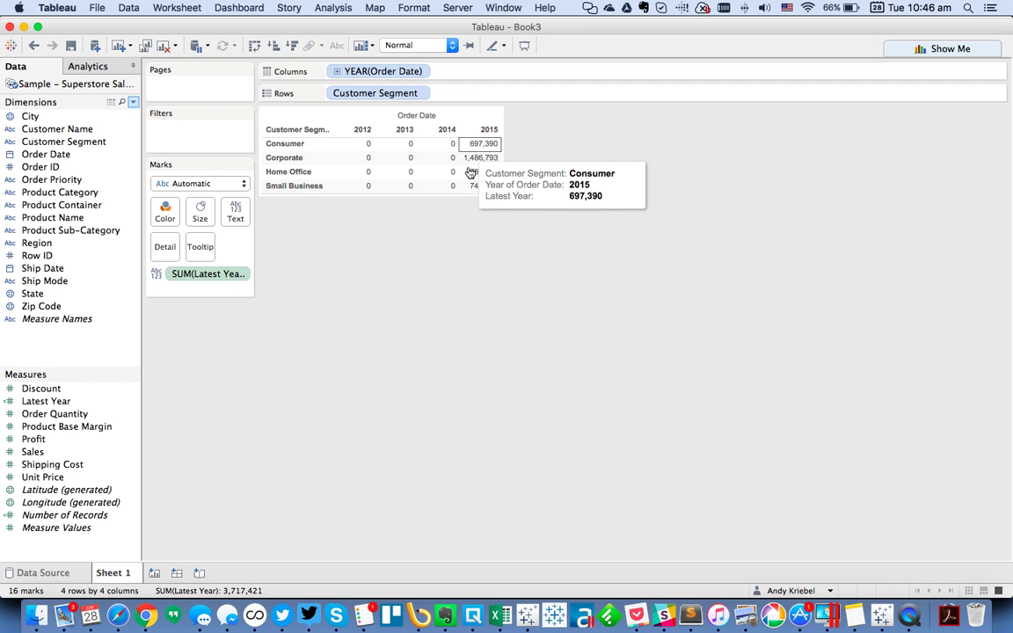
{"action": "right_click", "coordinate": [62, 401]}
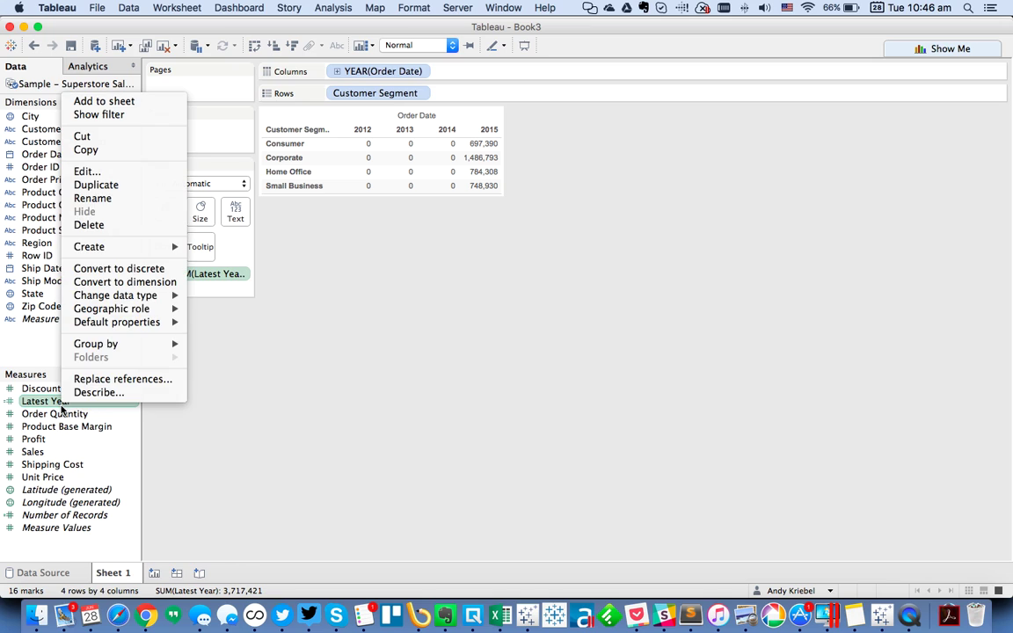
{"action": "left_click", "coordinate": [83, 185]}
Rename the copy to 'Prior Year' and change its formula to use the MAX year minus 1
{"action": "right_click", "coordinate": [54, 412]}
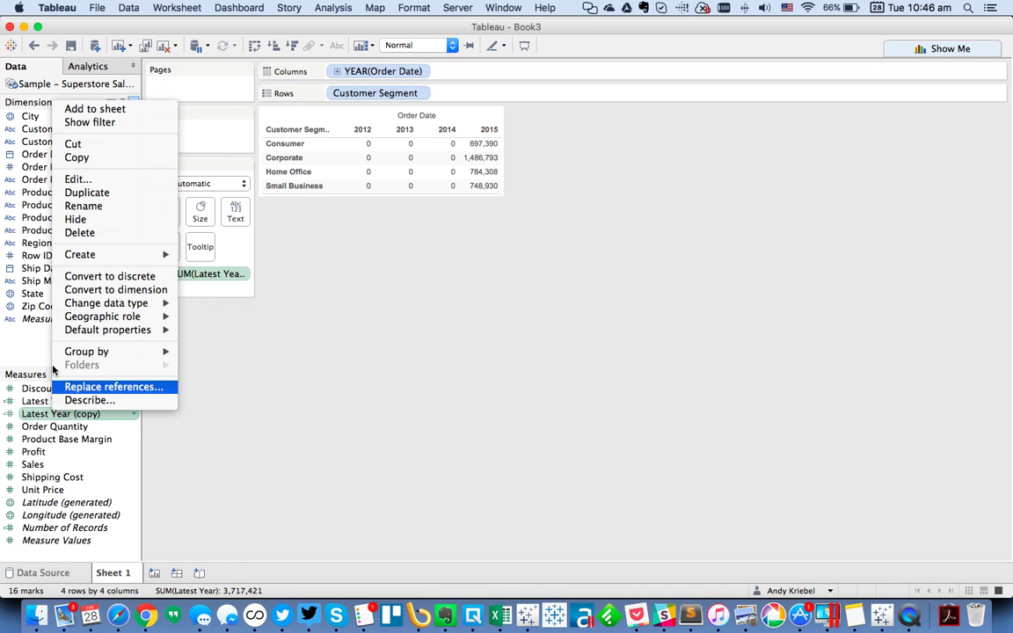
{"action": "left_click", "coordinate": [77, 178]}
{"action": "triple_click", "coordinate": [428, 245]}
{"action": "type", "text": "Prior Year"}
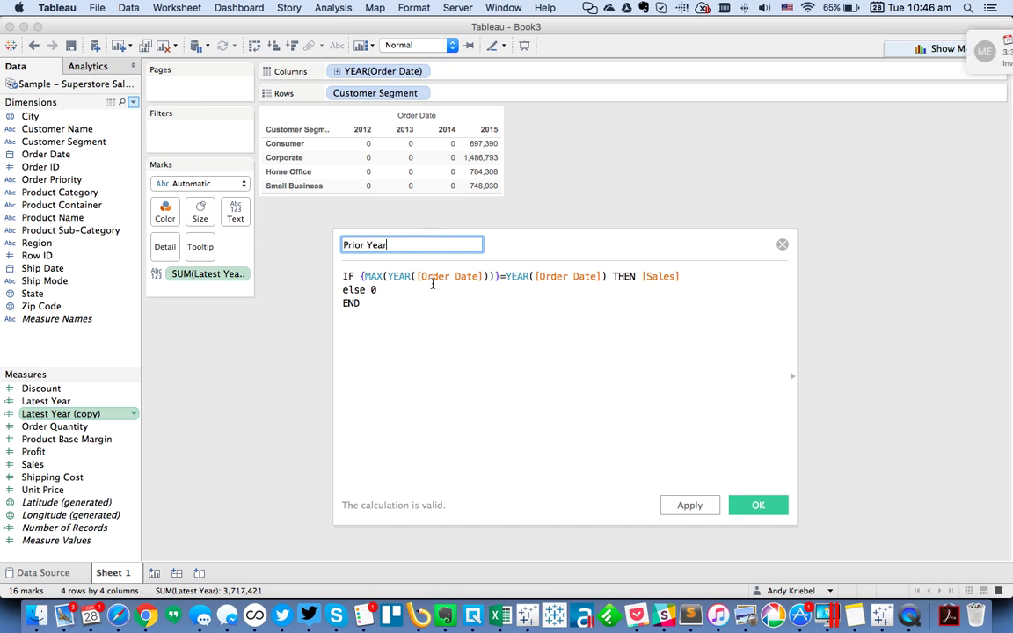
{"action": "left_click", "coordinate": [498, 277]}
{"action": "type", "text": "-1"}
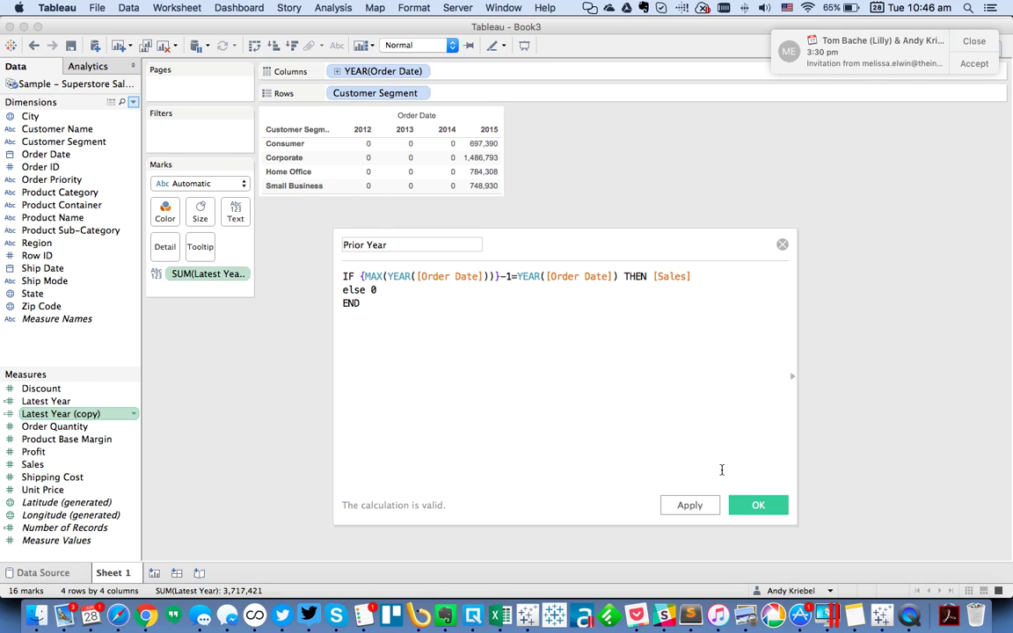
{"action": "left_click", "coordinate": [756, 507]}
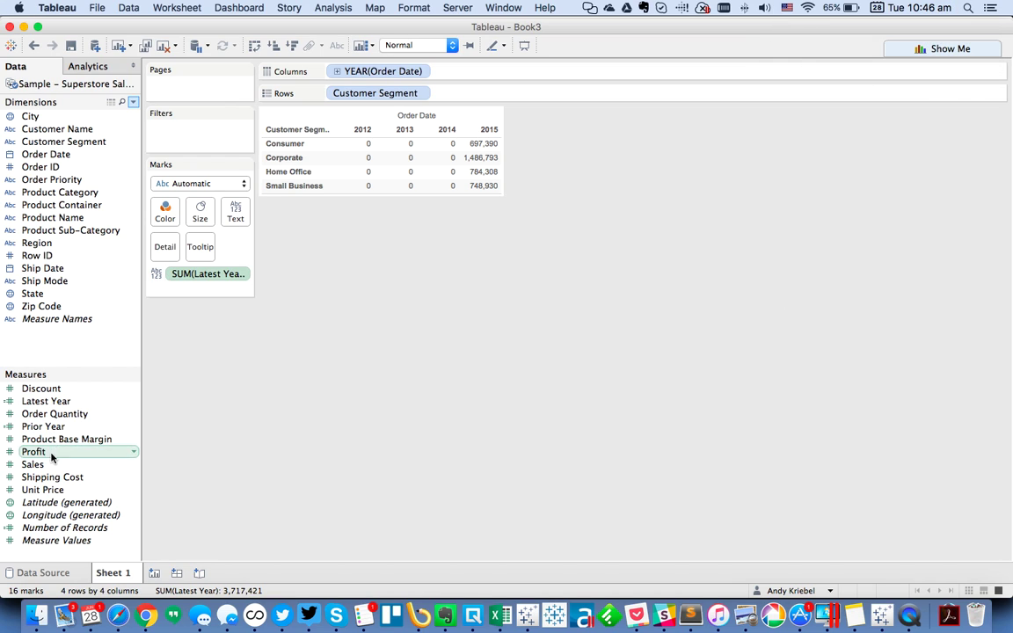
Clear the years, Measure Names and Measure Values, leaving SUM(Latest Year) bars per segment
{"action": "left_click_drag", "start_coordinate": [48, 425], "coordinate": [432, 138]}
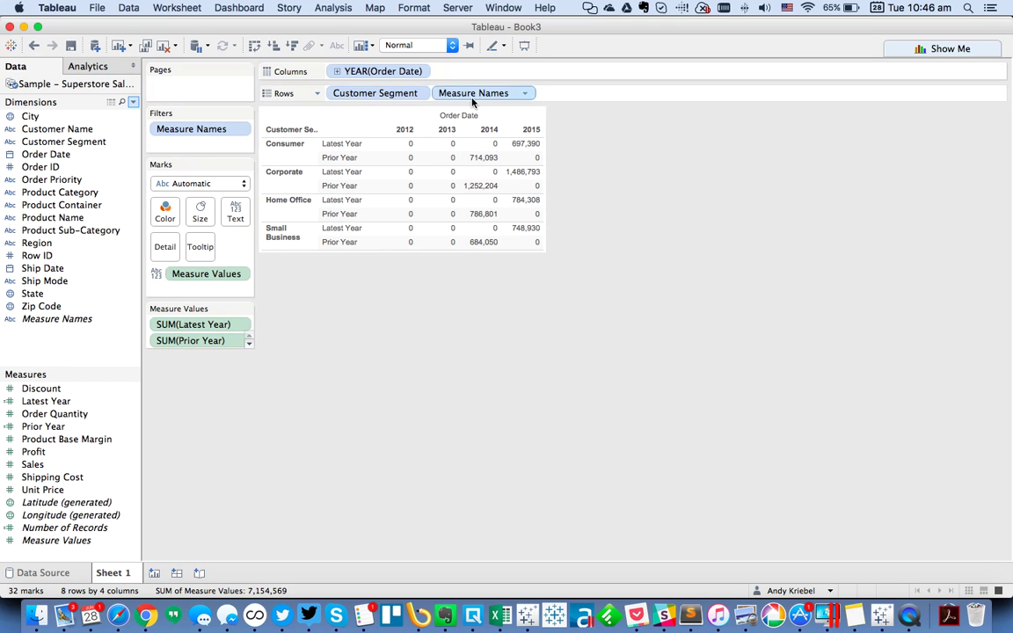
{"action": "left_click_drag", "start_coordinate": [396, 72], "coordinate": [444, 457]}
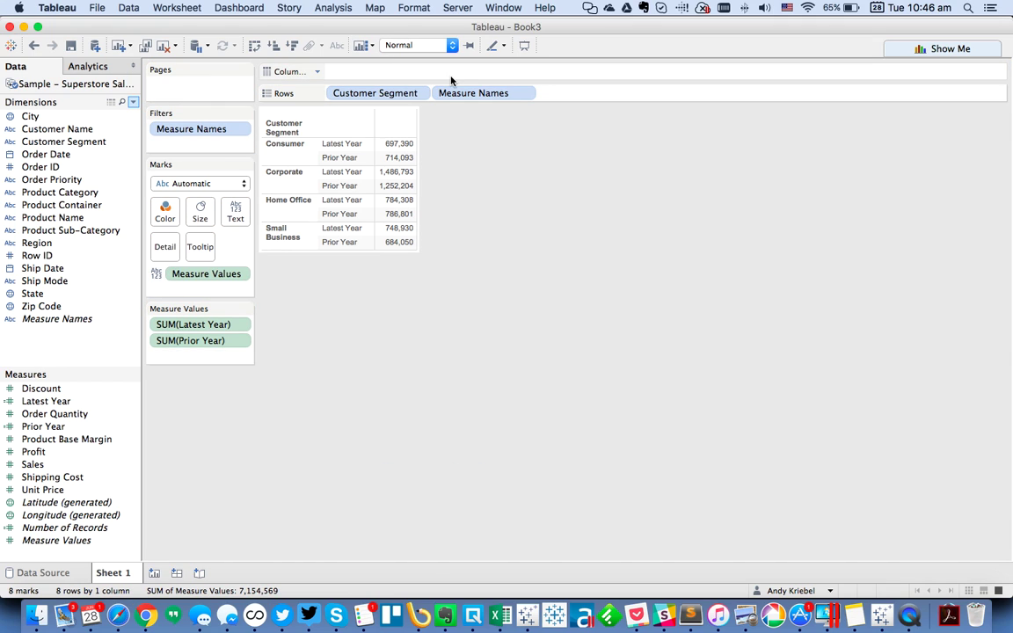
{"action": "left_click_drag", "start_coordinate": [459, 93], "coordinate": [571, 383]}
{"action": "left_click", "coordinate": [187, 277]}
{"action": "left_click_drag", "start_coordinate": [187, 277], "coordinate": [349, 359]}
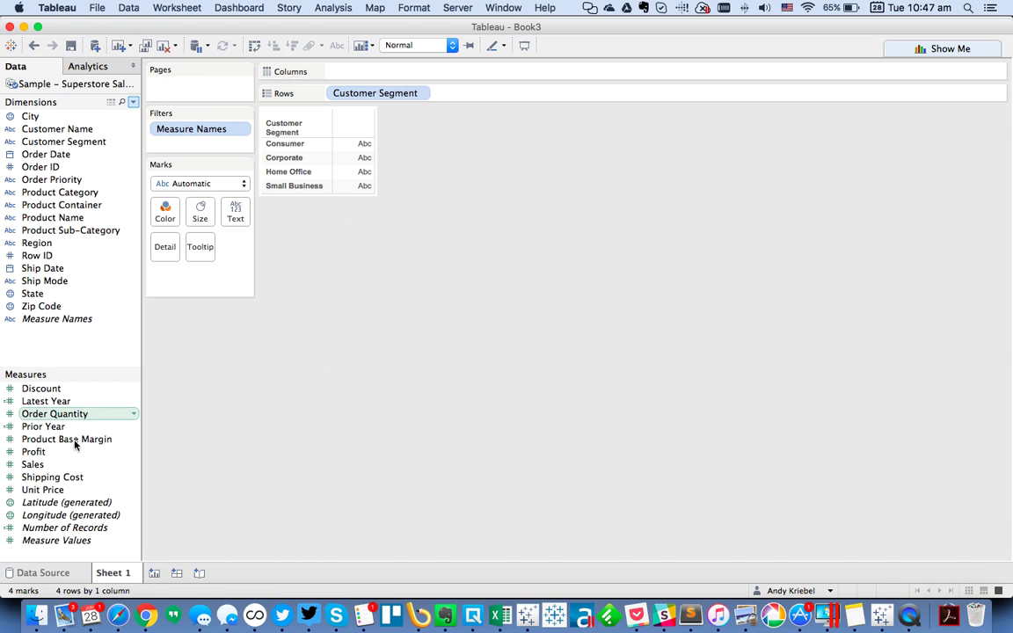
{"action": "left_click_drag", "start_coordinate": [62, 403], "coordinate": [395, 72]}
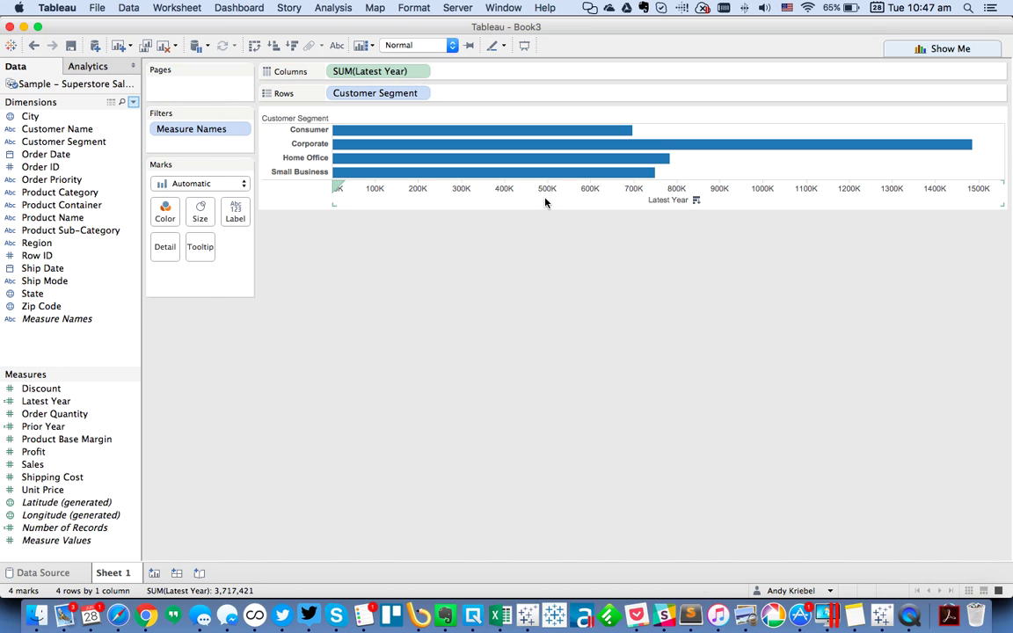
Put Prior Year on Detail and add a solid black SUM(Prior Year) reference line per cell
{"action": "left_click_drag", "start_coordinate": [61, 430], "coordinate": [160, 257]}
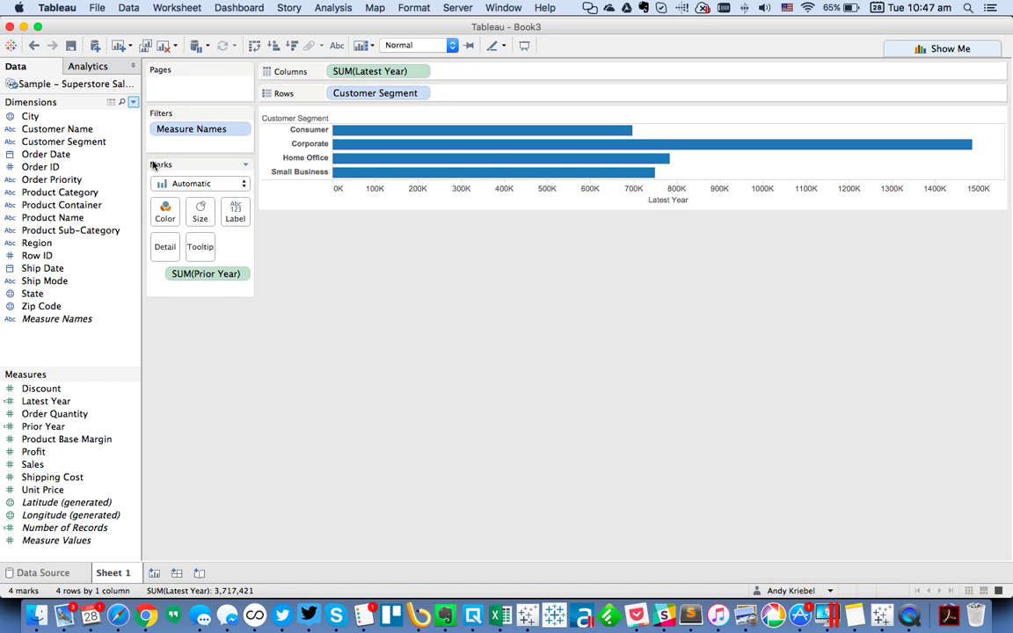
{"action": "left_click", "coordinate": [86, 66]}
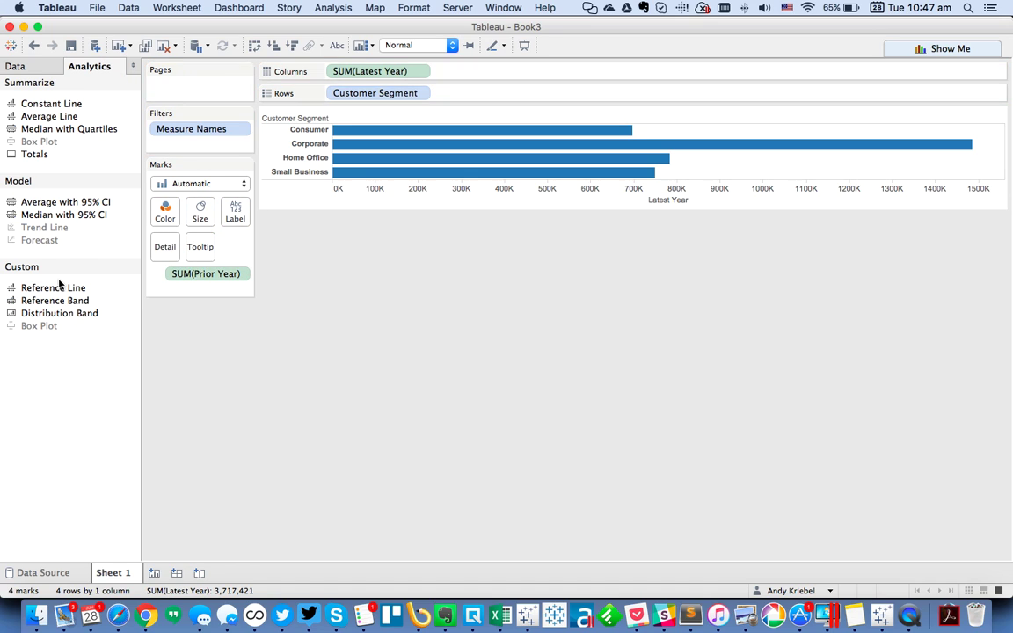
{"action": "left_click_drag", "start_coordinate": [59, 288], "coordinate": [491, 136]}
{"action": "left_click", "coordinate": [409, 247]}
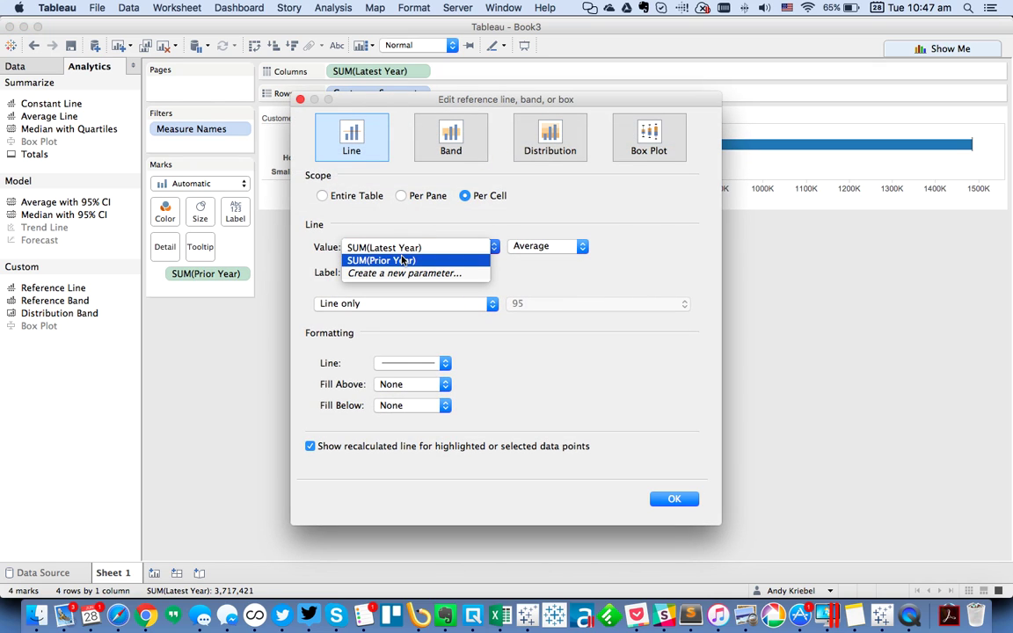
{"action": "left_click", "coordinate": [402, 262]}
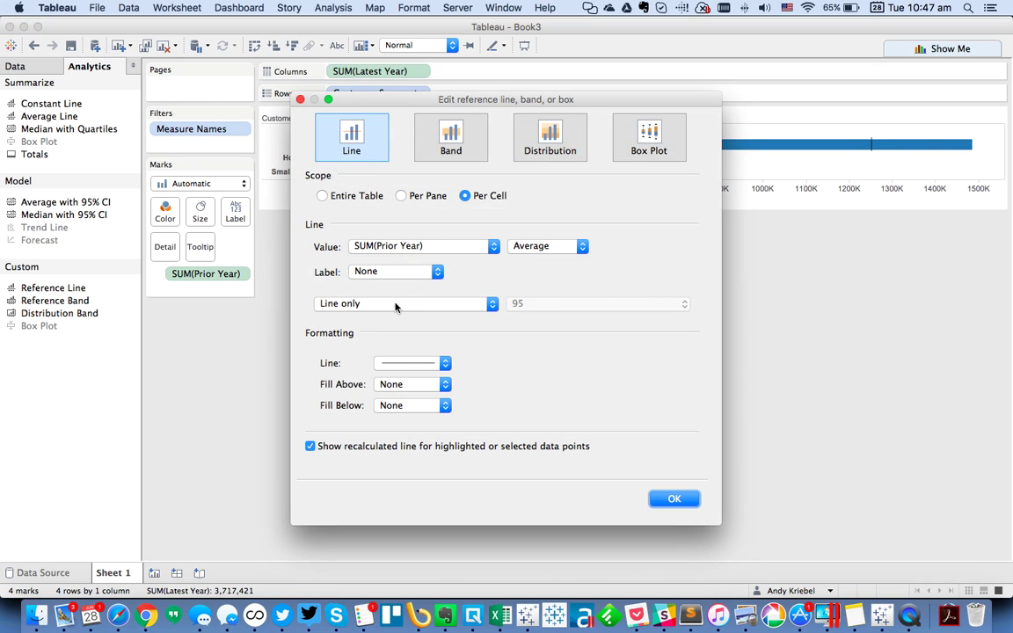
{"action": "left_click", "coordinate": [397, 364]}
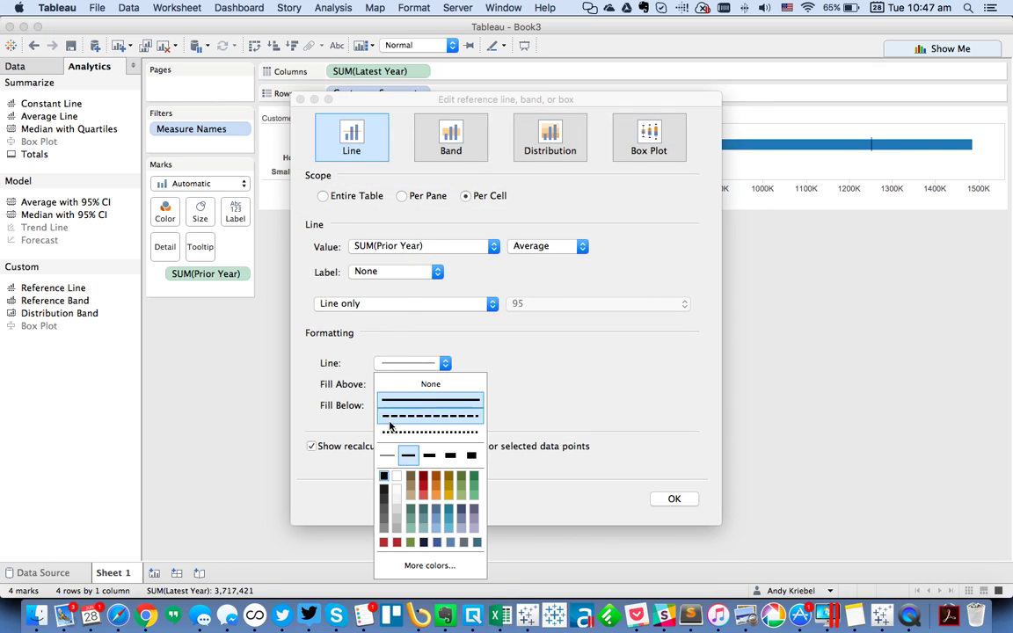
{"action": "left_click", "coordinate": [337, 482]}
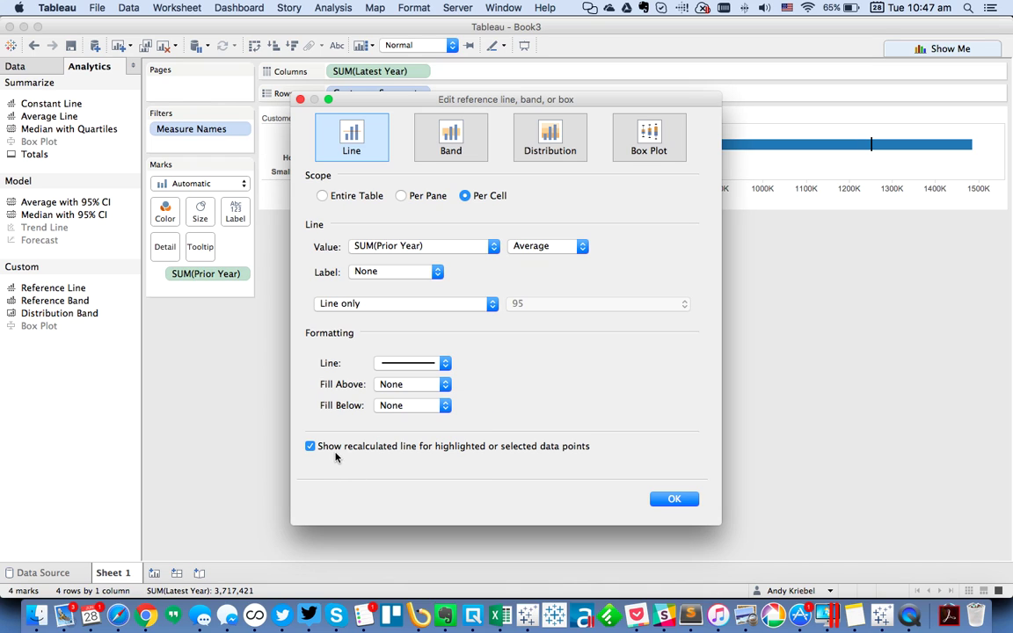
{"action": "left_click", "coordinate": [310, 446]}
{"action": "left_click", "coordinate": [677, 500]}
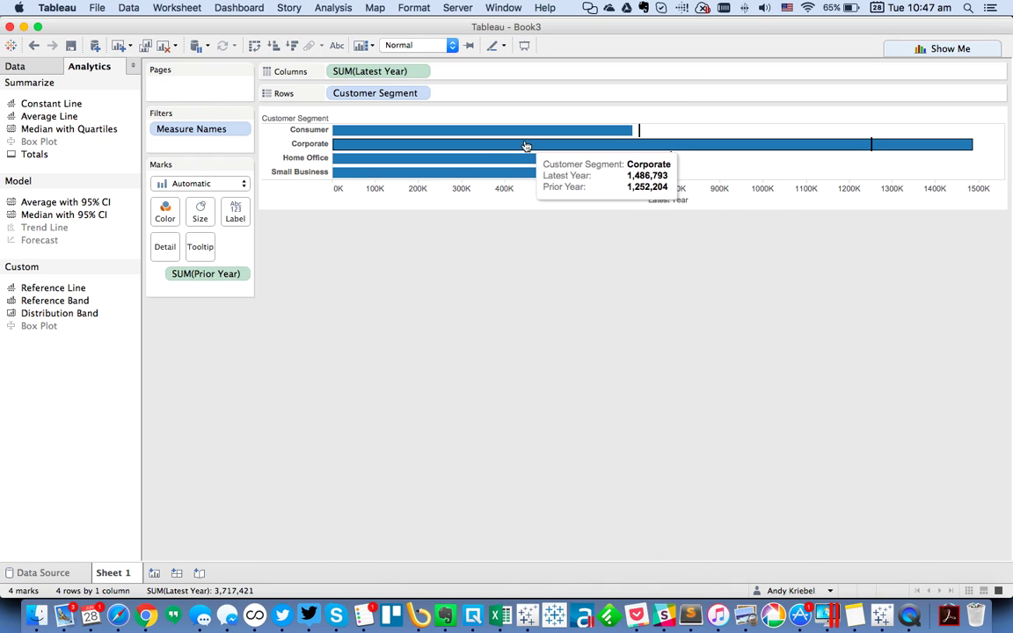
{"action": "mouse_move", "coordinate": [640, 138]}
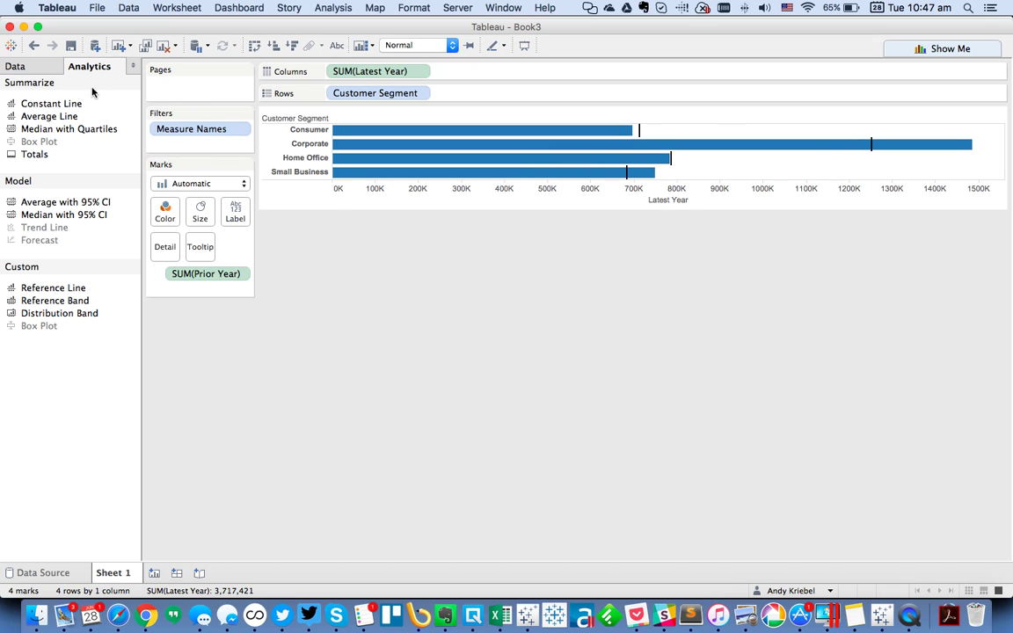
Start a new calculated field for the YoY comparison and name it
{"action": "left_click", "coordinate": [35, 63]}
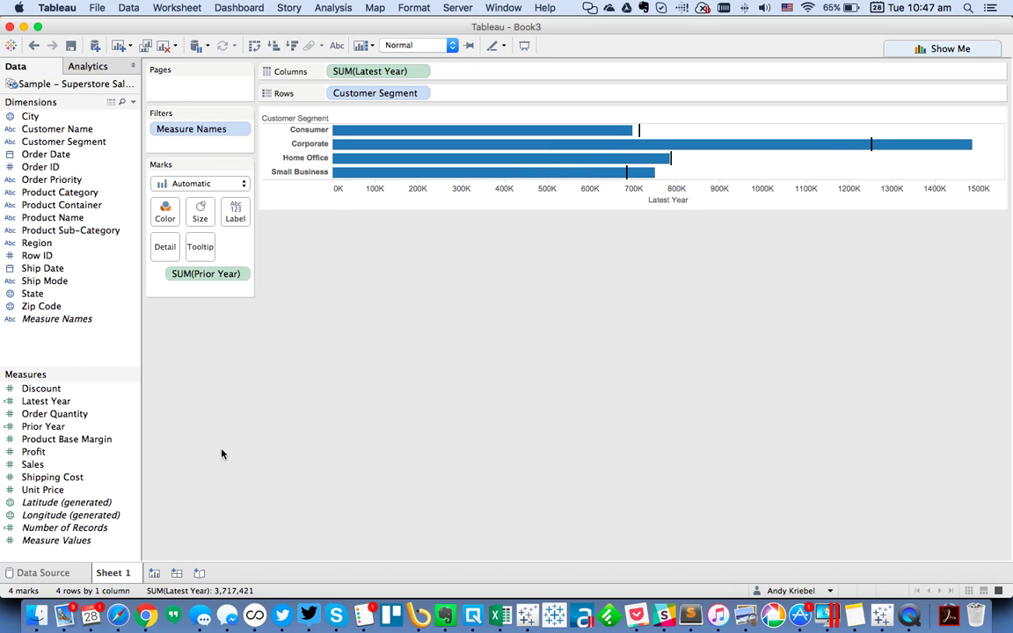
{"action": "left_click", "coordinate": [131, 102]}
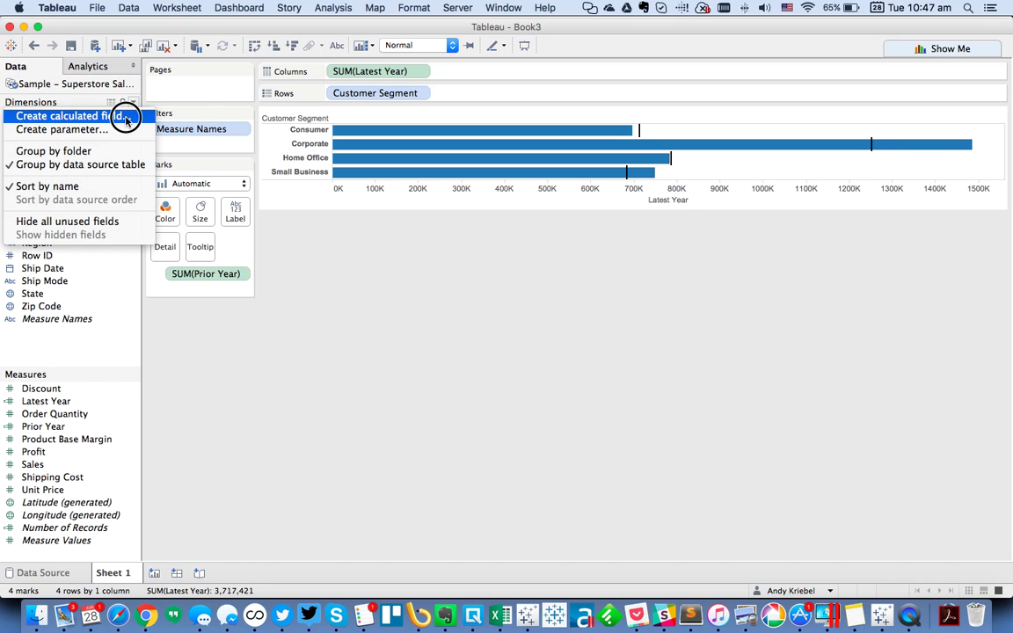
{"action": "left_click", "coordinate": [71, 117]}
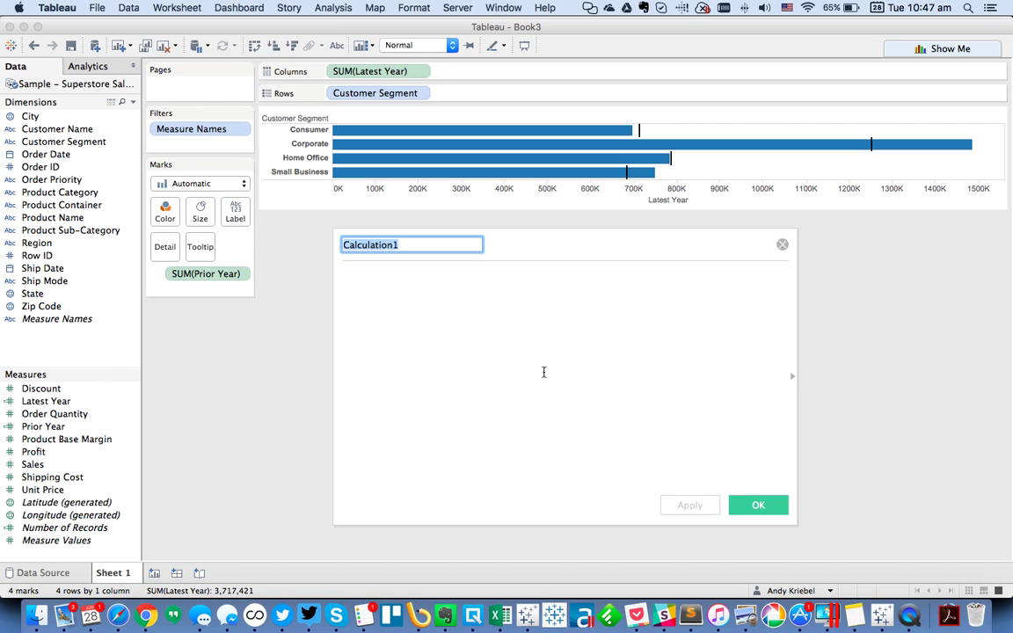
{"action": "type", "text": "L"}
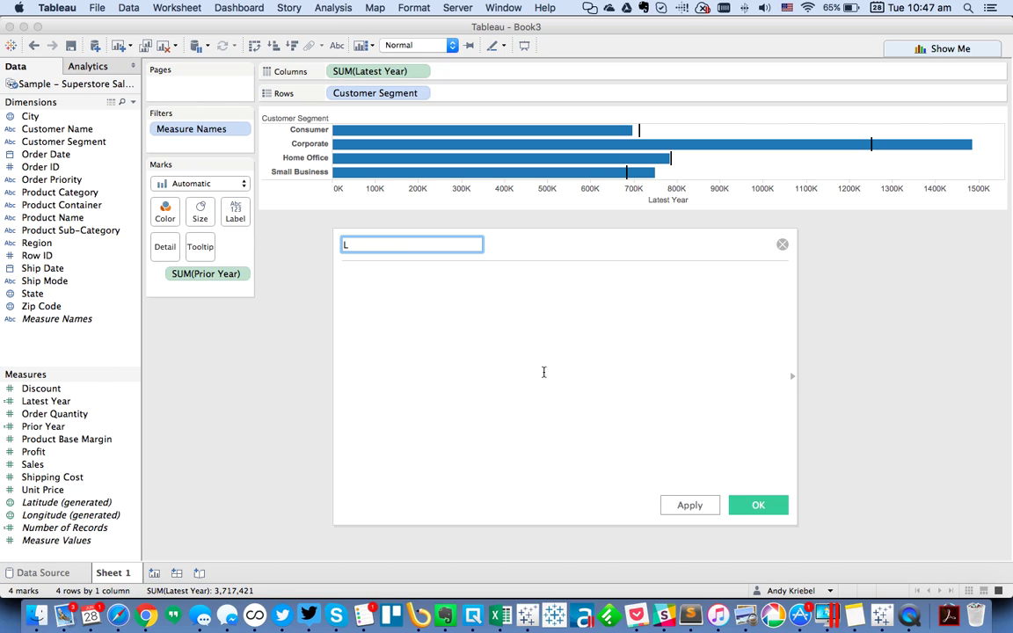
{"action": "type", "text": "oY"}
{"action": "key", "text": "Tab"}
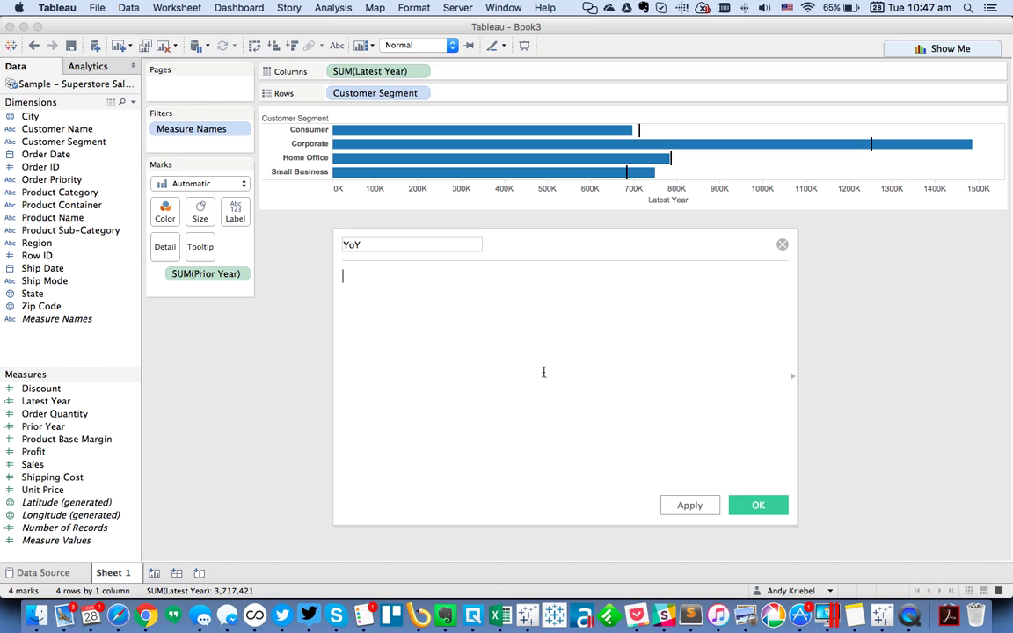
Enter the formula SUM([Latest Year])>=SUM([Prior Year]) and save the field
{"action": "type", "text": "sum"}
{"action": "key", "text": "Return"}
{"action": "type", "text": "[late"}
{"action": "key", "text": "Return"}
{"action": "type", "text": ")"}
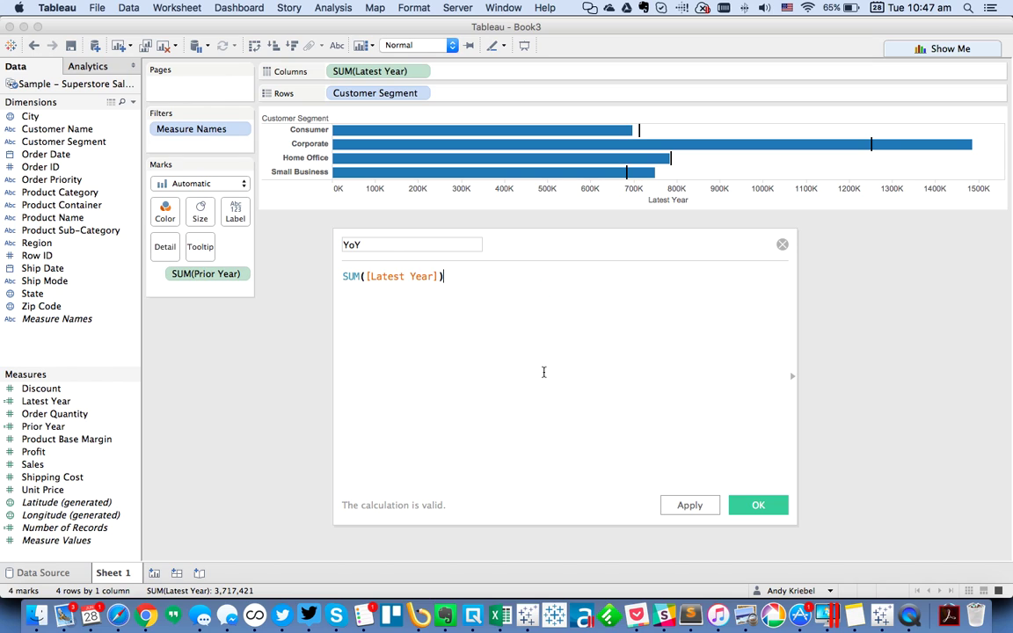
{"action": "type", "text": ">=sum"}
{"action": "key", "text": "Return"}
{"action": "type", "text": "prio)"}
{"action": "key", "text": "Return"}
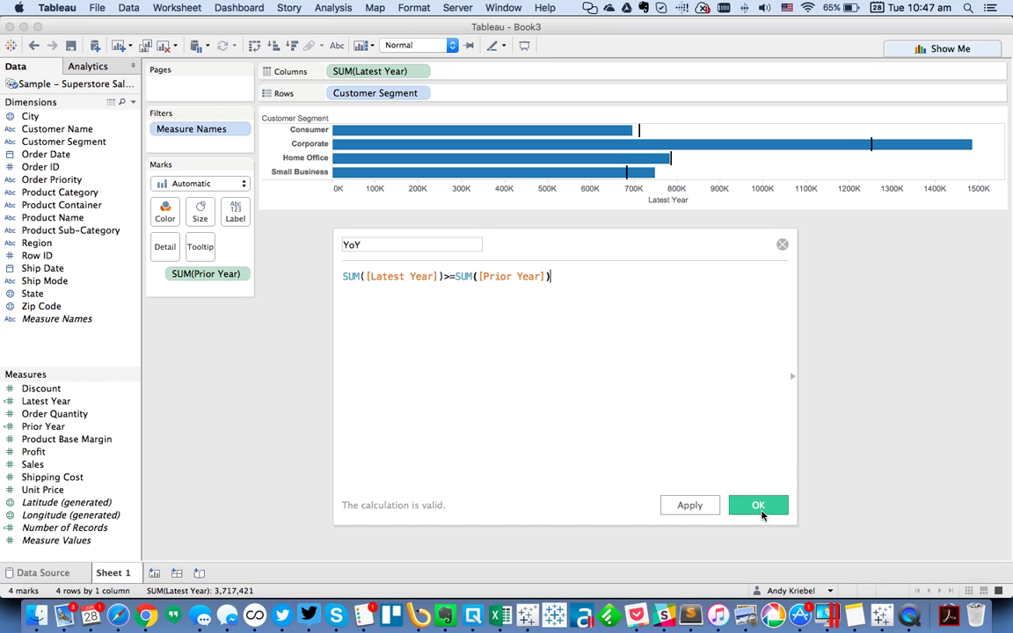
{"action": "left_click", "coordinate": [760, 508]}
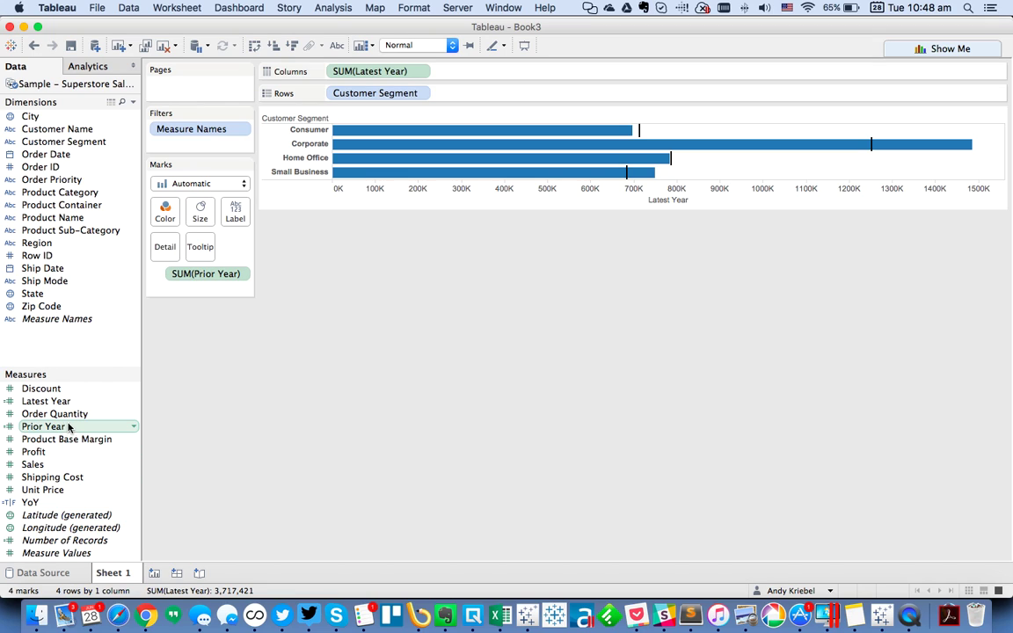
Create a calculated field named 'Mark Position' with the formula AVG(-50000)
{"action": "left_click", "coordinate": [133, 102]}
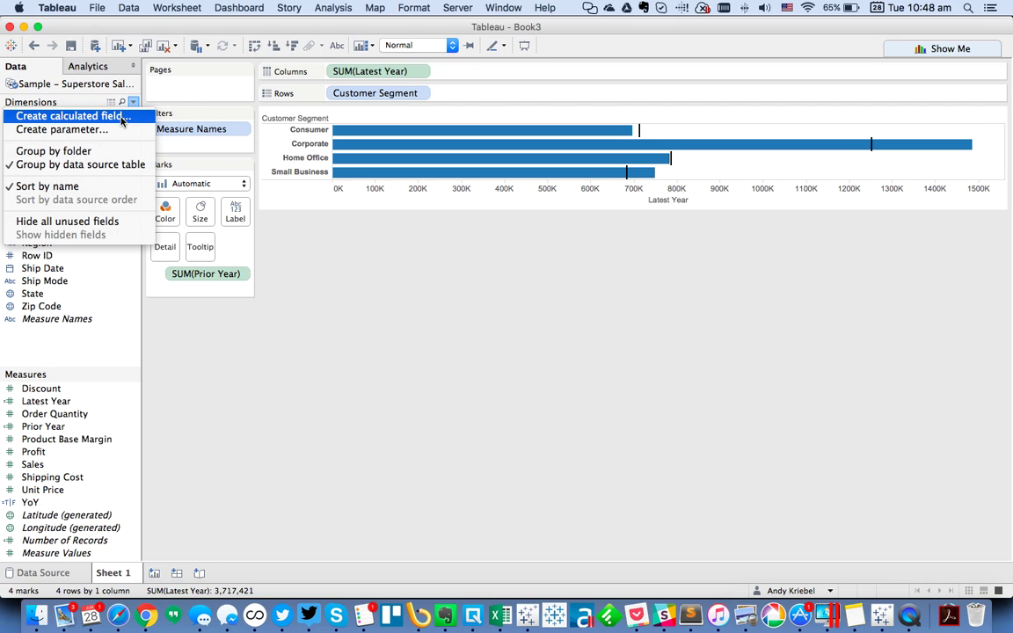
{"action": "left_click", "coordinate": [84, 115]}
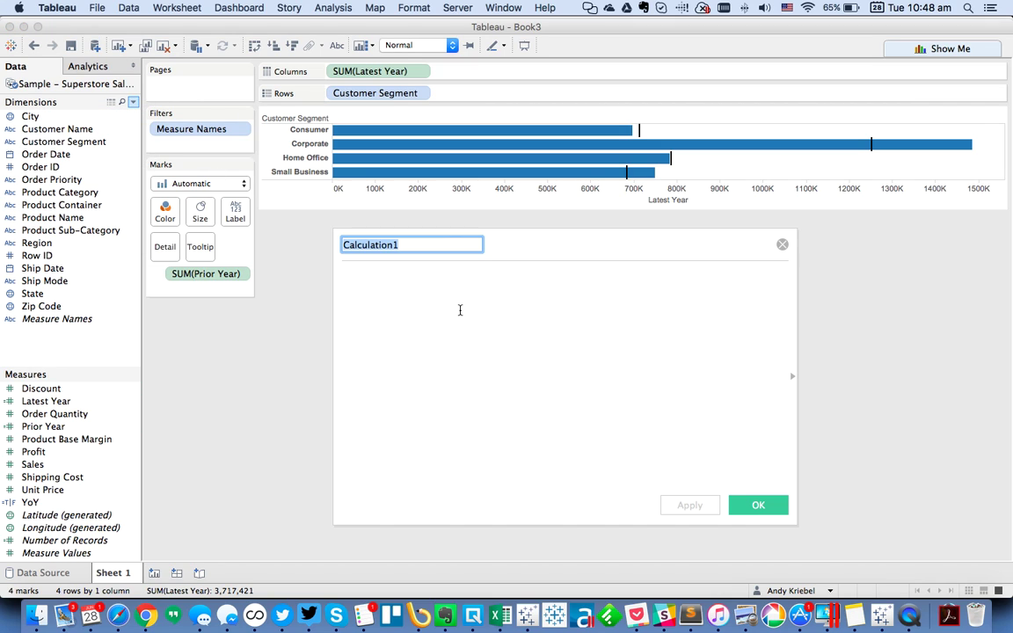
{"action": "type", "text": "Mark Position"}
{"action": "key", "text": "Tab"}
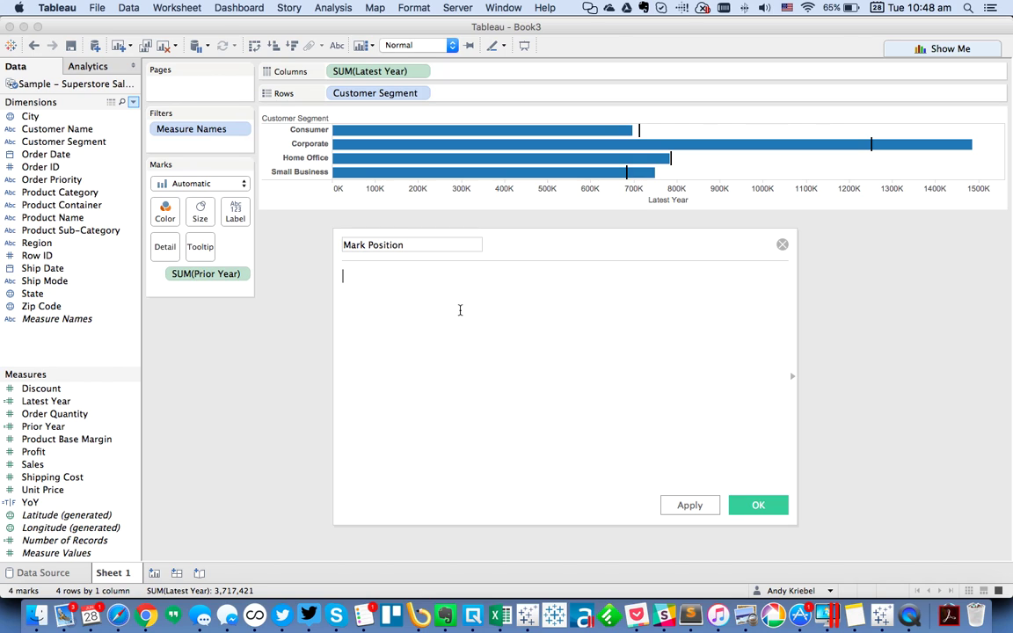
{"action": "type", "text": "AVG"}
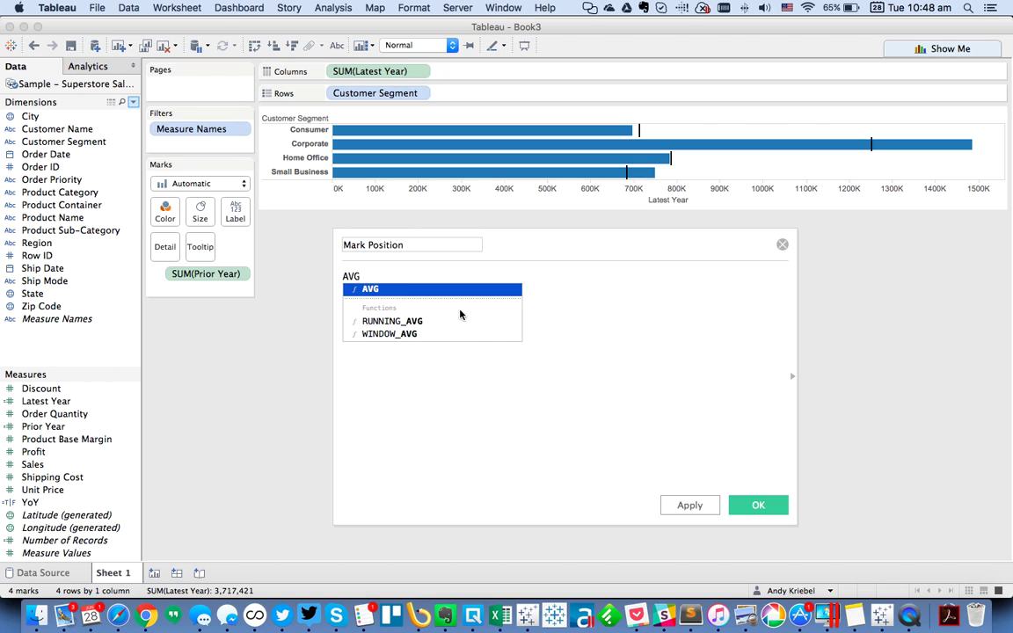
{"action": "type", "text": "("}
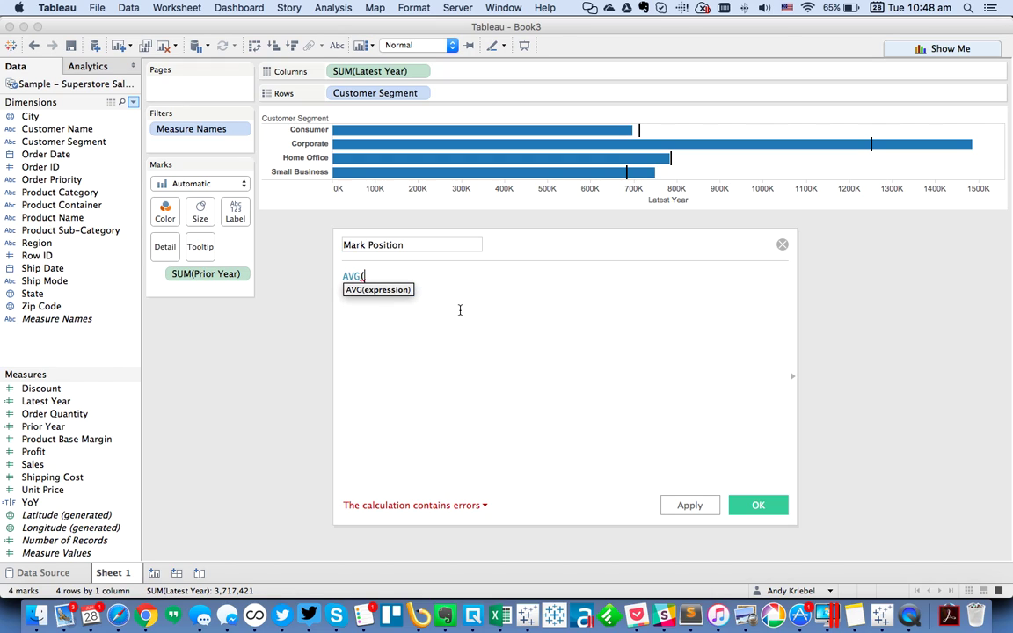
{"action": "type", "text": "0-500"}
{"action": "key", "text": "BackSpace"}
{"action": "key", "text": "BackSpace"}
{"action": "key", "text": "BackSpace"}
{"action": "key", "text": "BackSpace"}
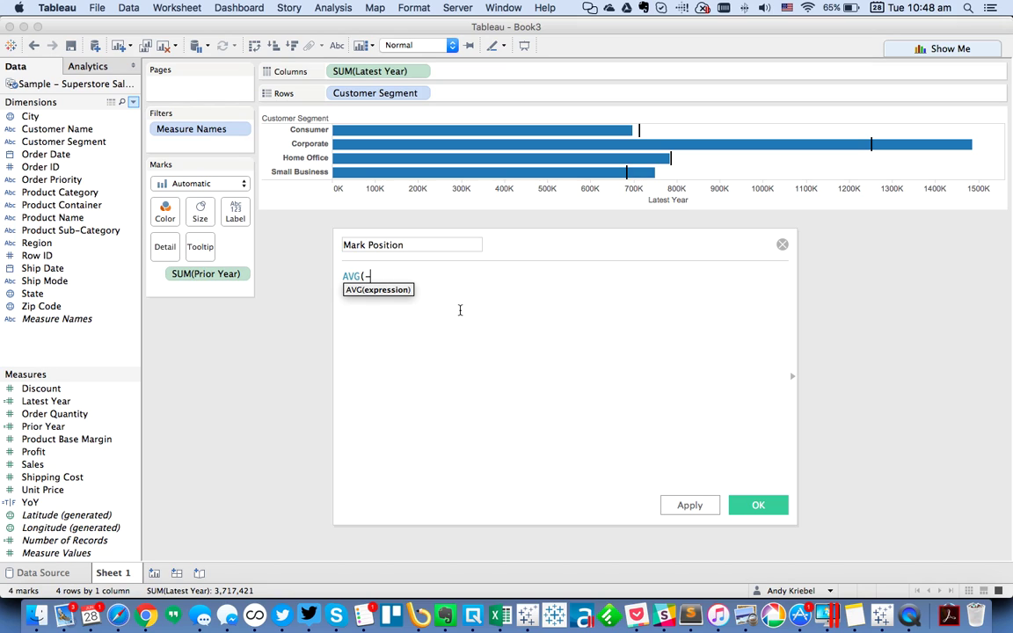
{"action": "type", "text": "-50000)"}
Save Mark Position, add it to Columns, and make it a synchronized dual axis
{"action": "left_click", "coordinate": [754, 506]}
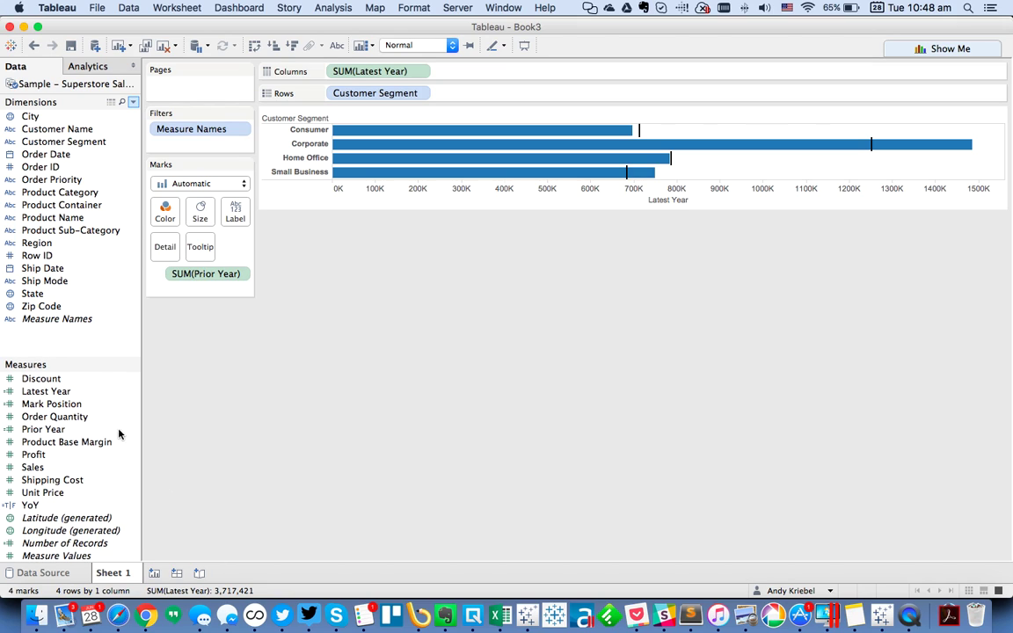
{"action": "left_click_drag", "start_coordinate": [53, 403], "coordinate": [452, 79]}
{"action": "left_click", "coordinate": [525, 74]}
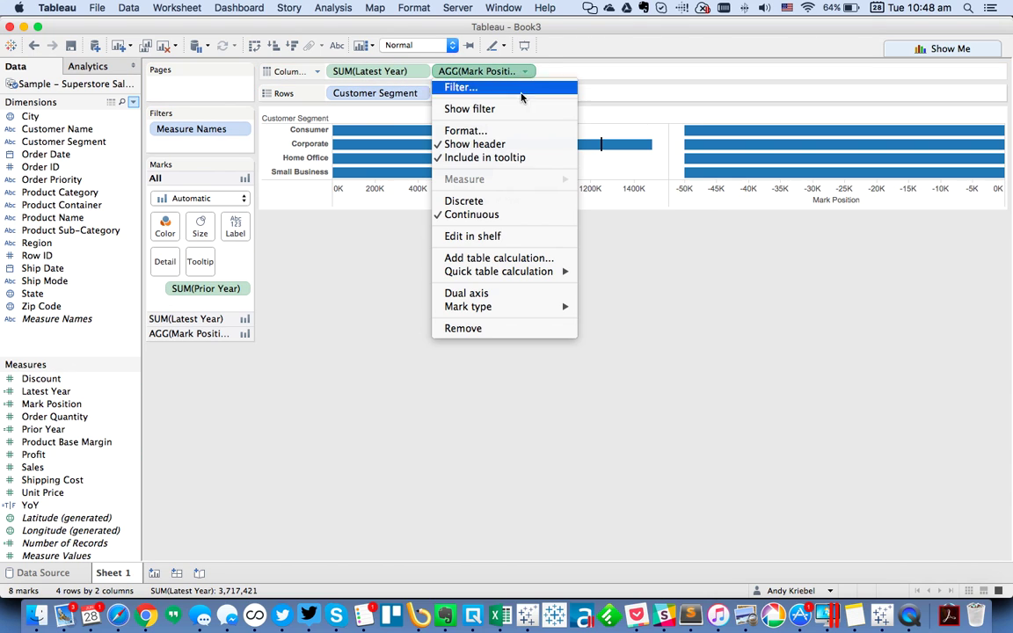
{"action": "left_click", "coordinate": [489, 294]}
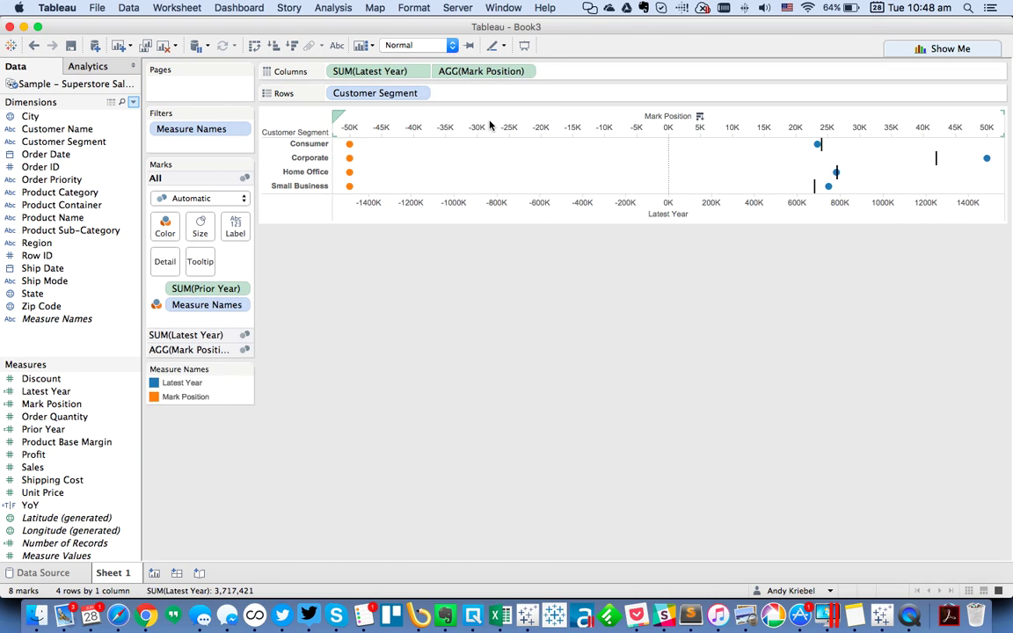
{"action": "right_click", "coordinate": [490, 127]}
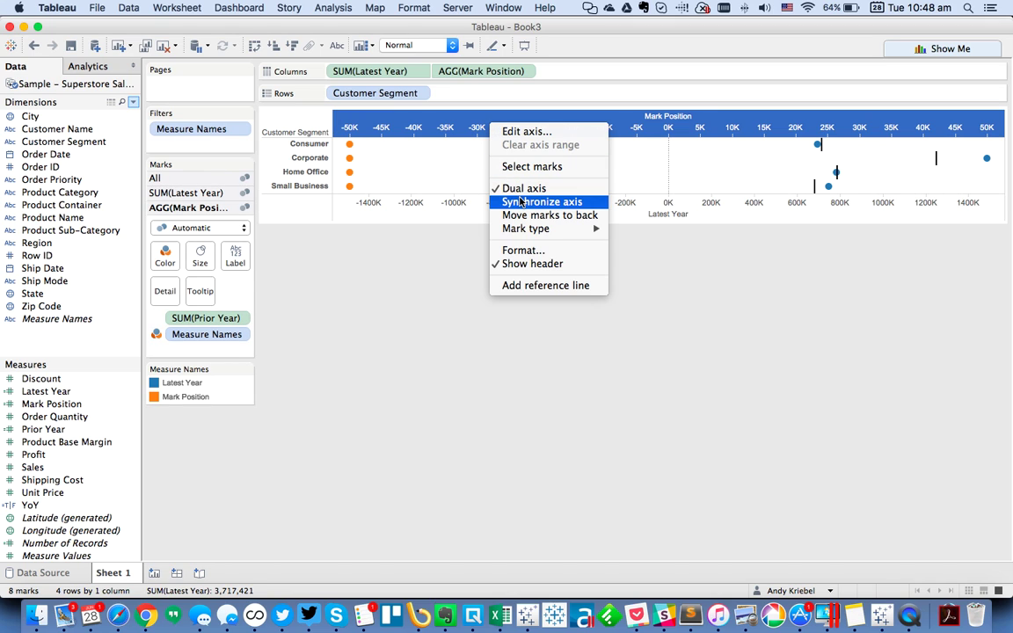
{"action": "left_click", "coordinate": [492, 201]}
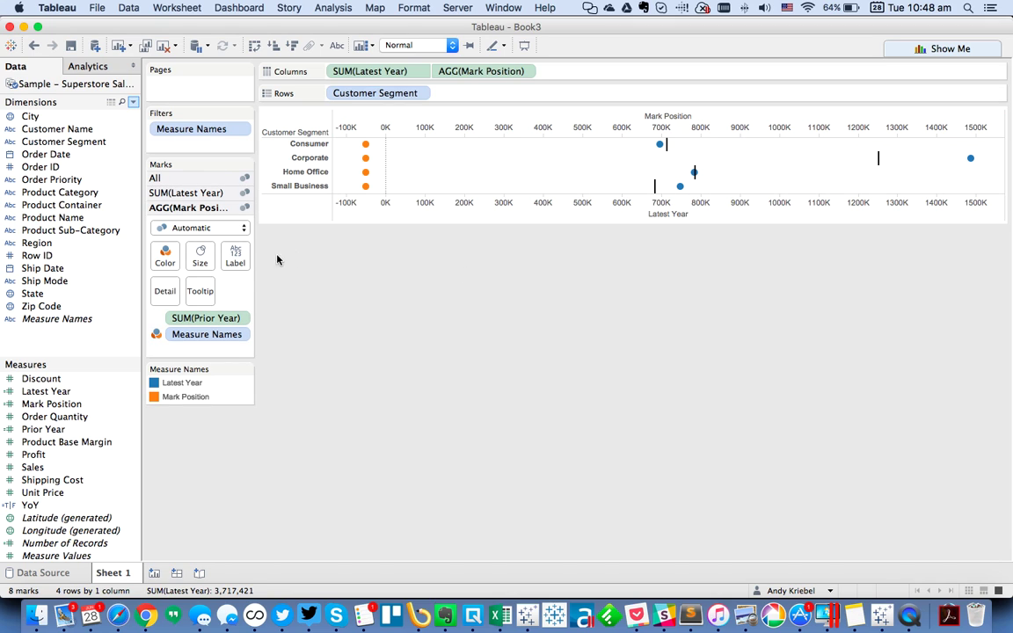
Set the Latest Year marks to Bar and remove Measure Names from Color
{"action": "left_click", "coordinate": [183, 192]}
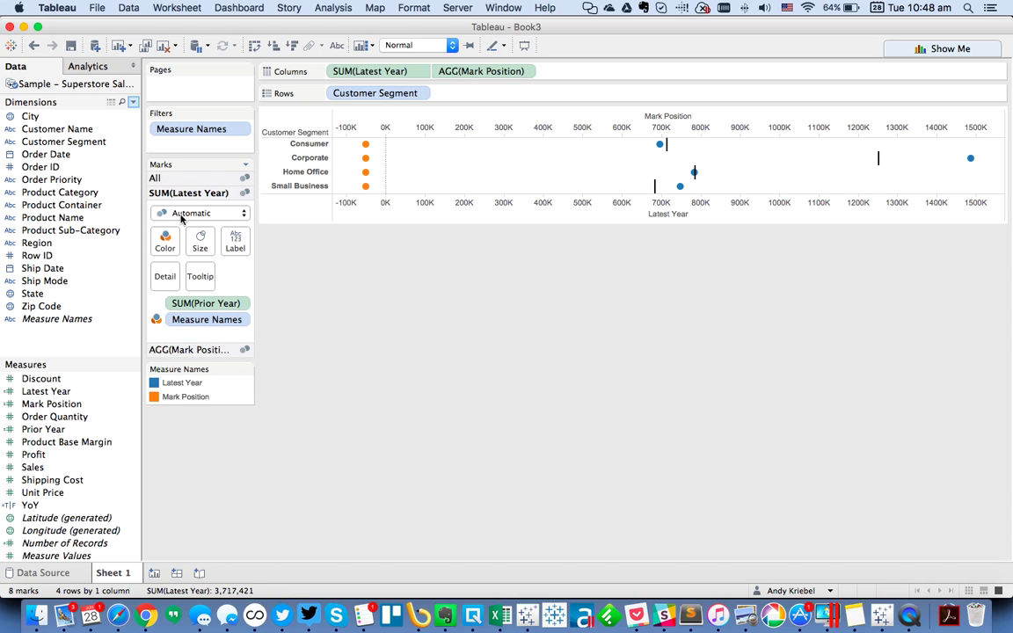
{"action": "left_click", "coordinate": [180, 214]}
{"action": "left_click", "coordinate": [179, 232]}
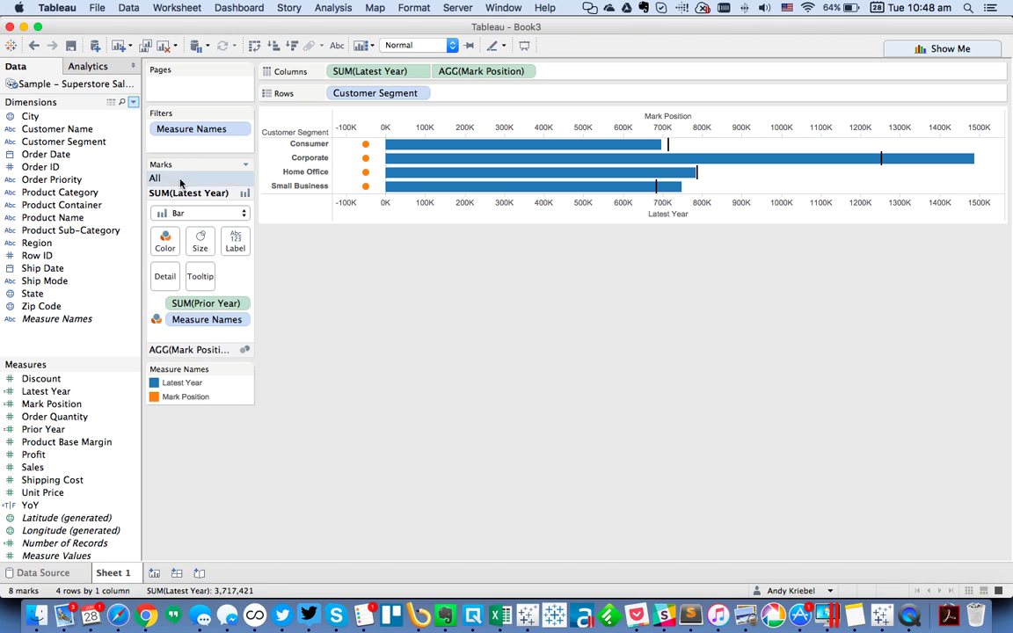
{"action": "left_click", "coordinate": [185, 193]}
{"action": "left_click_drag", "start_coordinate": [192, 308], "coordinate": [424, 346]}
Switch the Mark Position marks to Shape and put YoY on Shape
{"action": "left_click", "coordinate": [457, 74]}
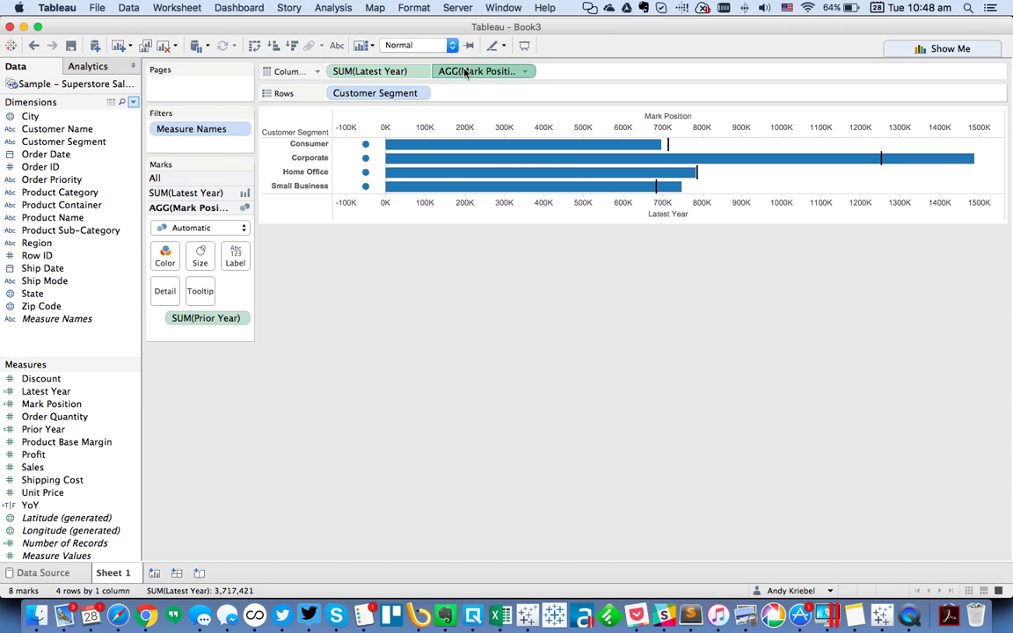
{"action": "left_click", "coordinate": [184, 228]}
{"action": "left_click", "coordinate": [176, 320]}
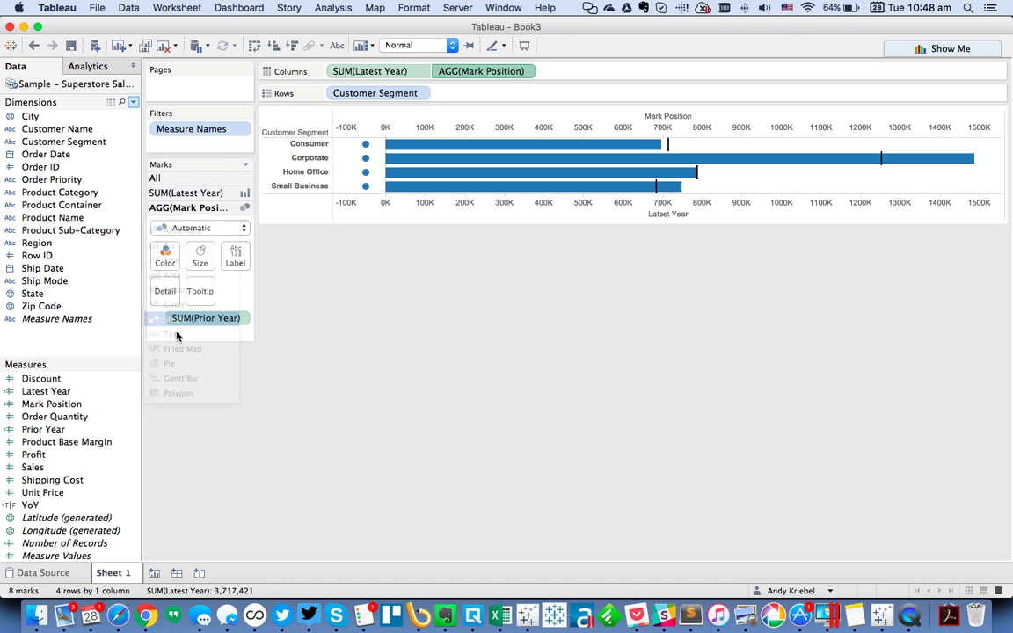
{"action": "left_click_drag", "start_coordinate": [40, 512], "coordinate": [236, 295]}
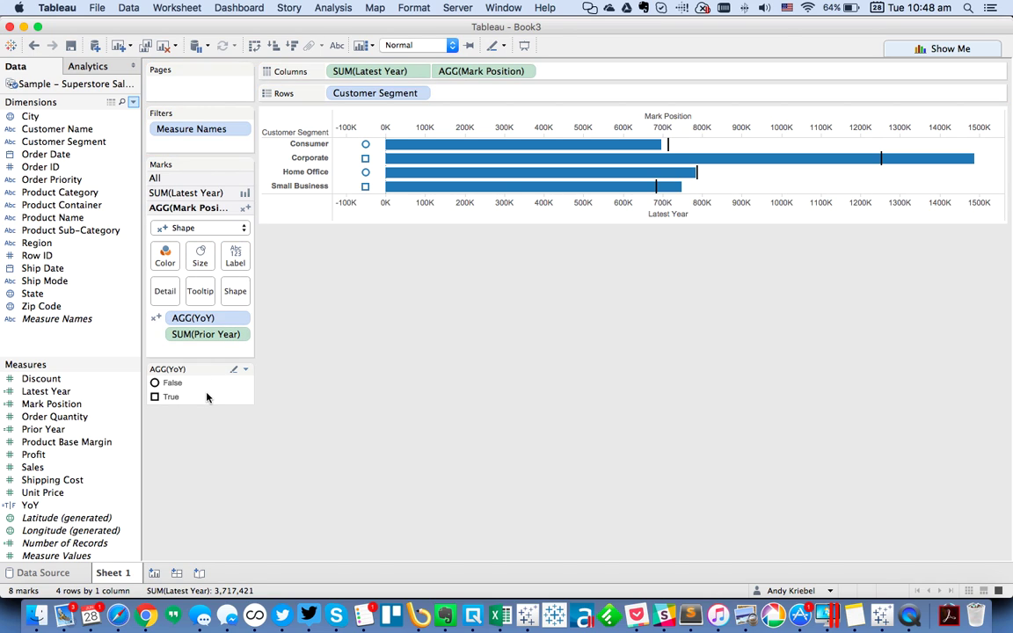
Give YoY False the Icons down-arrow shape and hide the True markers
{"action": "double_click", "coordinate": [206, 397]}
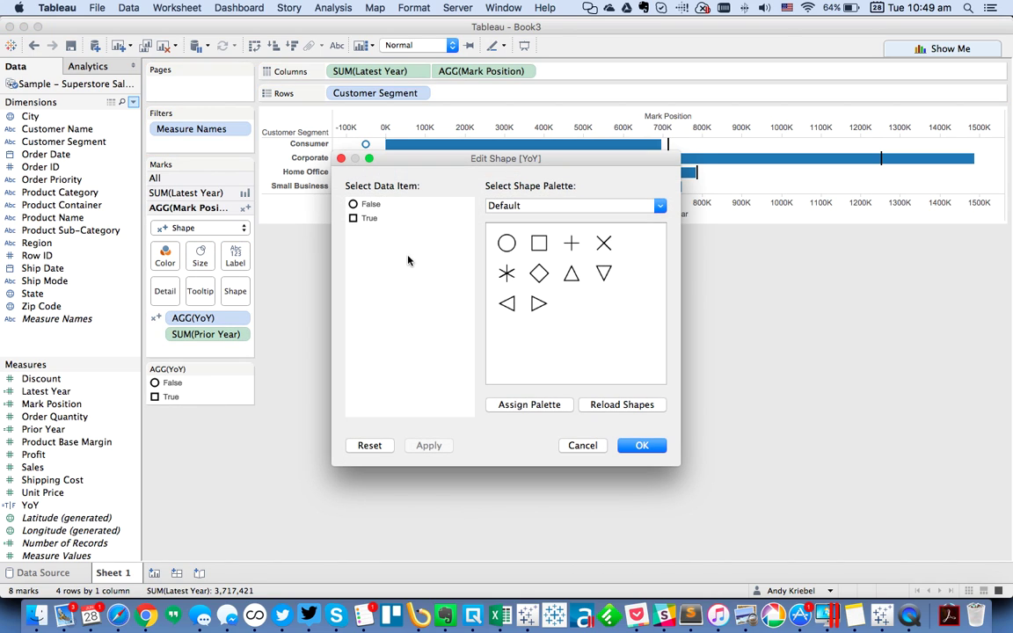
{"action": "left_click", "coordinate": [536, 208]}
{"action": "key", "text": "Escape"}
{"action": "left_click", "coordinate": [535, 207]}
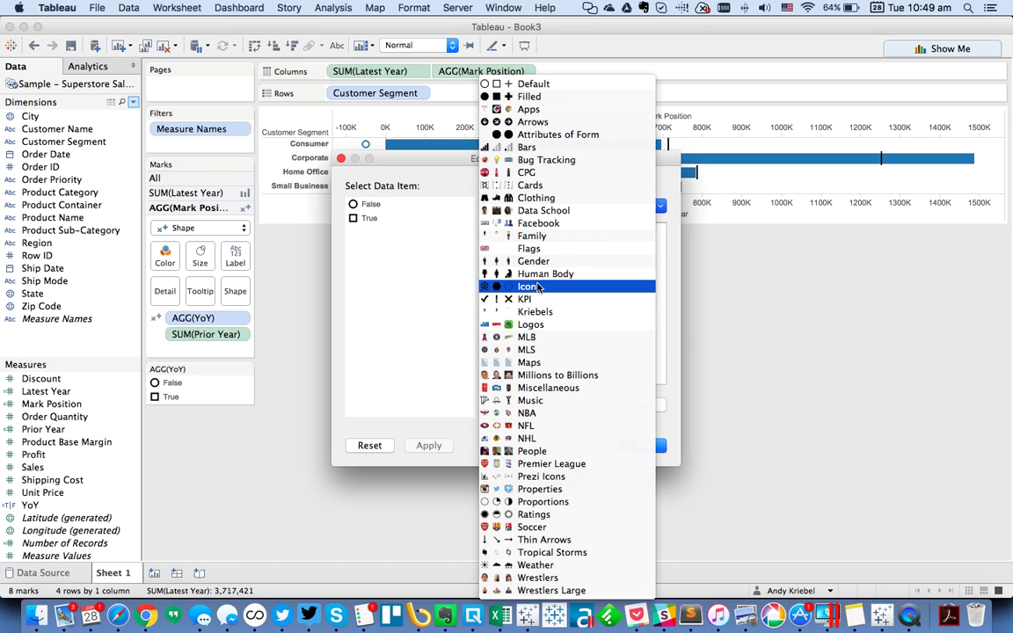
{"action": "left_click", "coordinate": [536, 287]}
{"action": "left_click", "coordinate": [369, 204]}
{"action": "left_click", "coordinate": [538, 333]}
{"action": "left_click", "coordinate": [635, 445]}
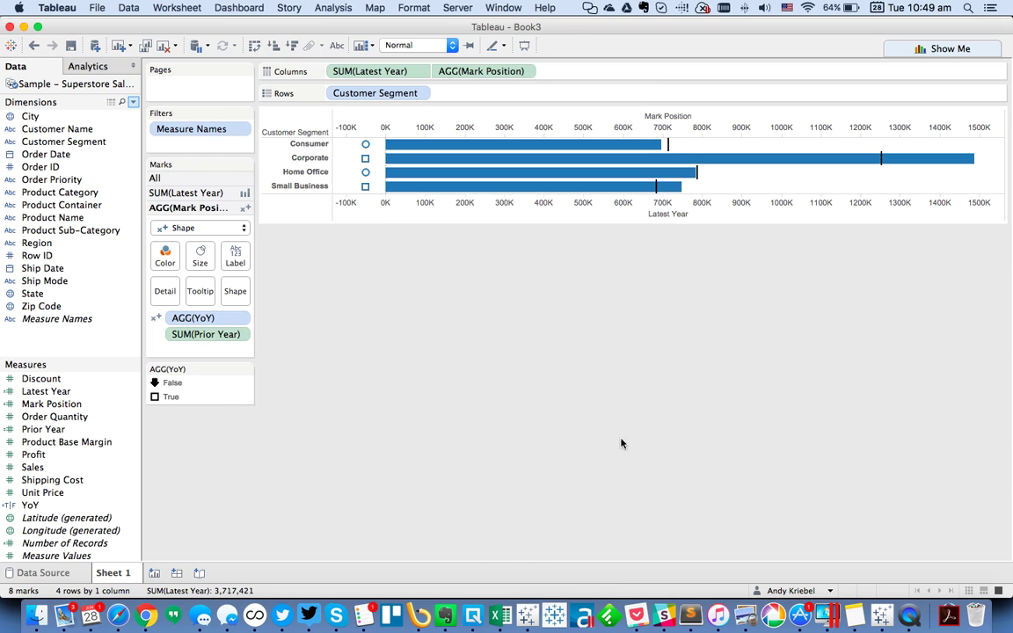
{"action": "right_click", "coordinate": [168, 400]}
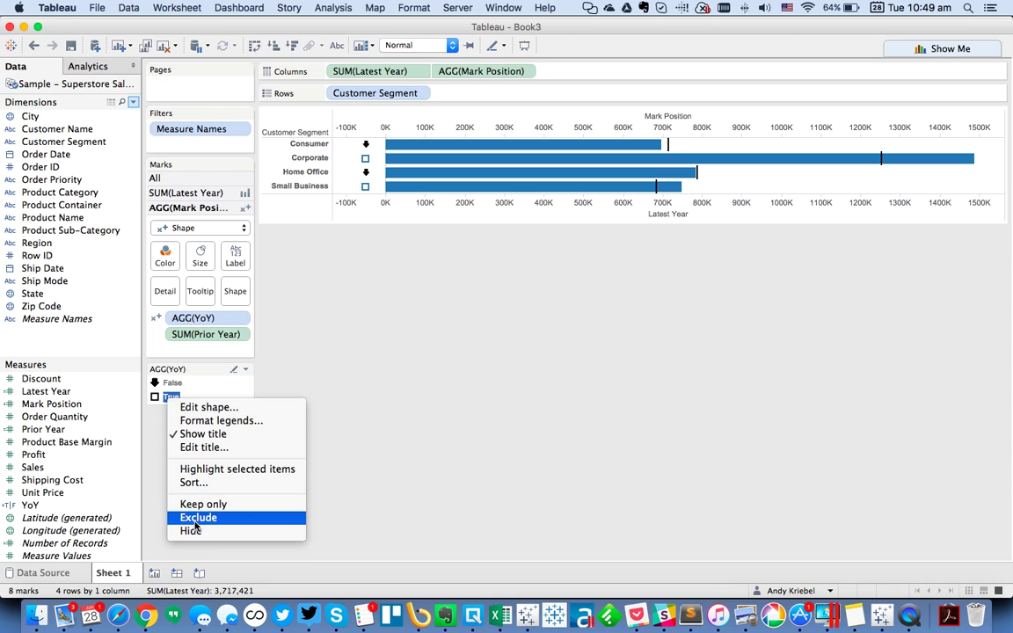
{"action": "left_click", "coordinate": [192, 530]}
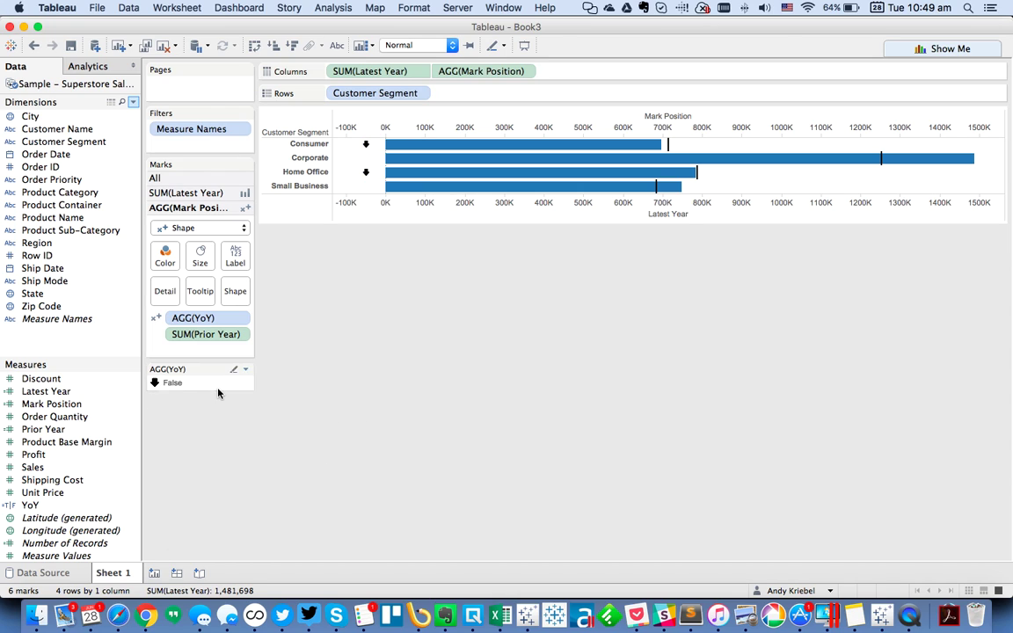
Colour the marks by YoY with False in red, and enlarge the arrow markers
{"action": "left_click", "coordinate": [43, 505]}
{"action": "left_click_drag", "start_coordinate": [43, 505], "coordinate": [165, 253]}
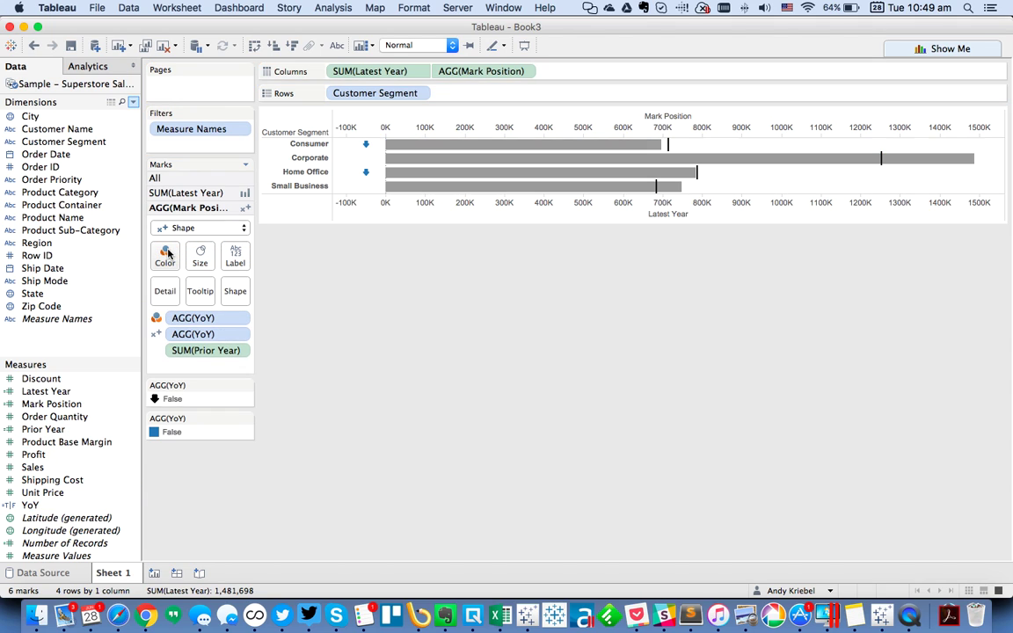
{"action": "double_click", "coordinate": [202, 423]}
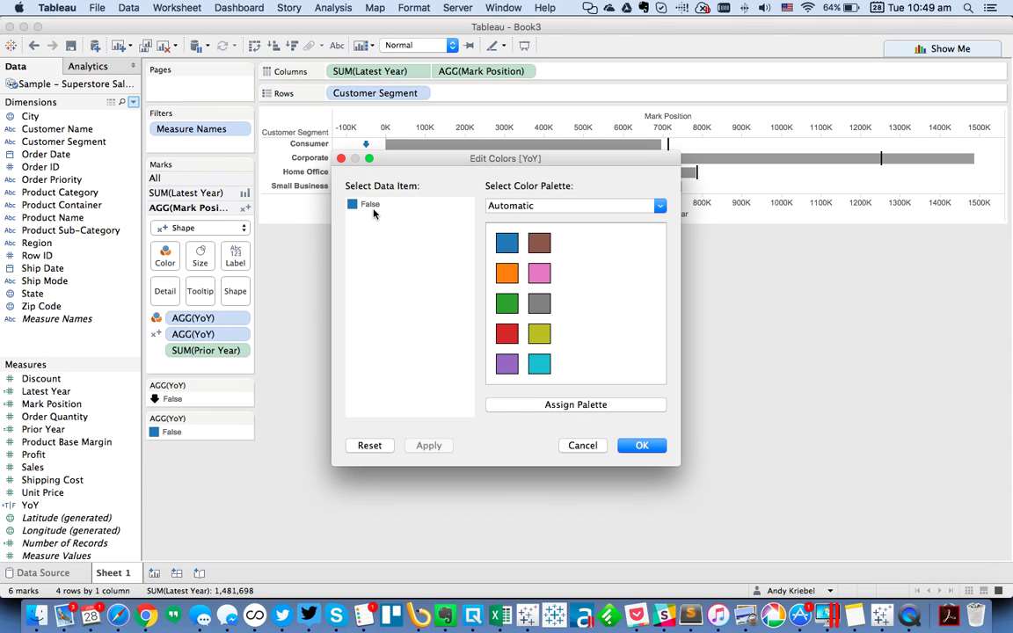
{"action": "left_click", "coordinate": [506, 334]}
{"action": "left_click", "coordinate": [640, 444]}
{"action": "left_click", "coordinate": [200, 256]}
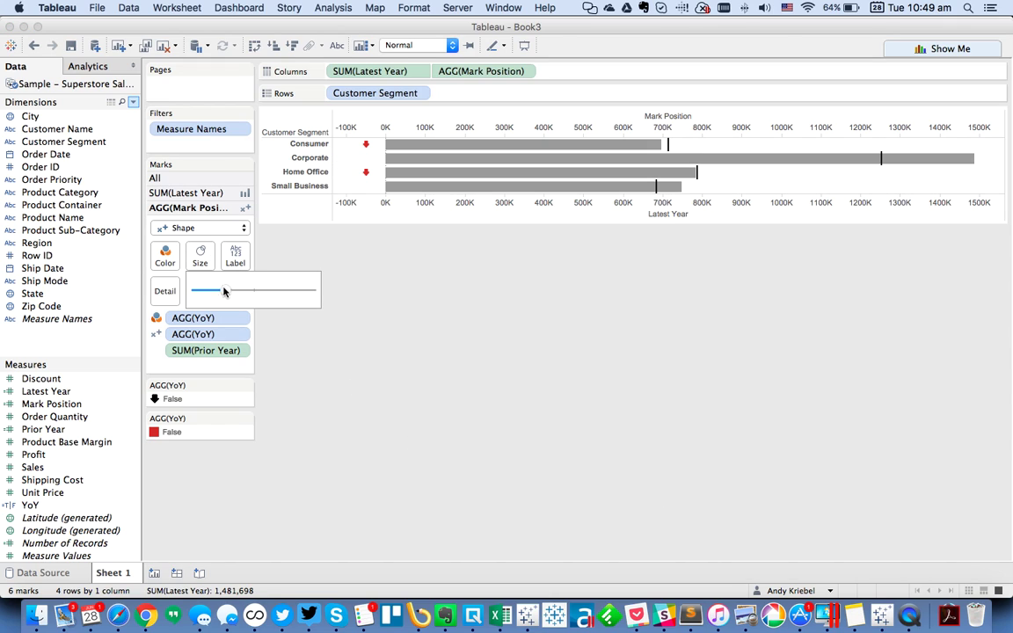
{"action": "left_click_drag", "start_coordinate": [235, 293], "coordinate": [242, 295]}
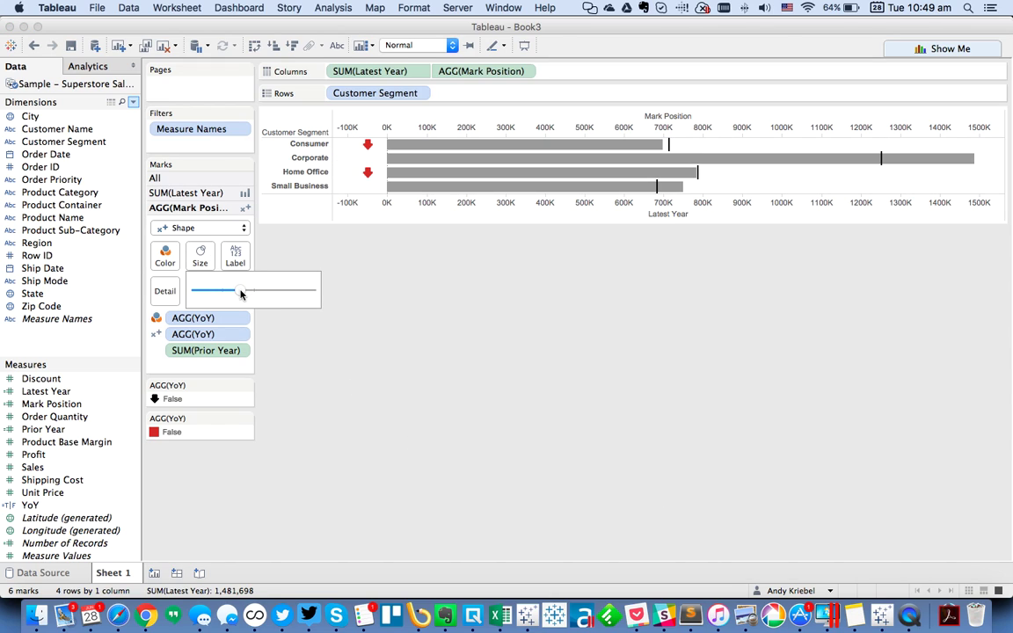
{"action": "left_click", "coordinate": [340, 447]}
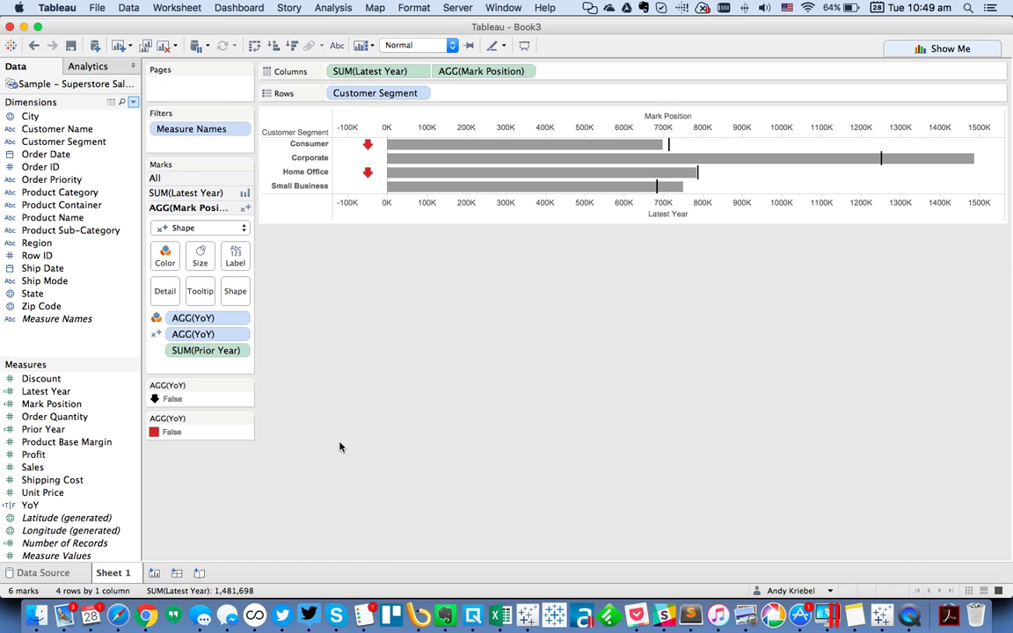
Hide the top Mark Position axis header and exclude Mark Position from tooltips
{"action": "right_click", "coordinate": [493, 129]}
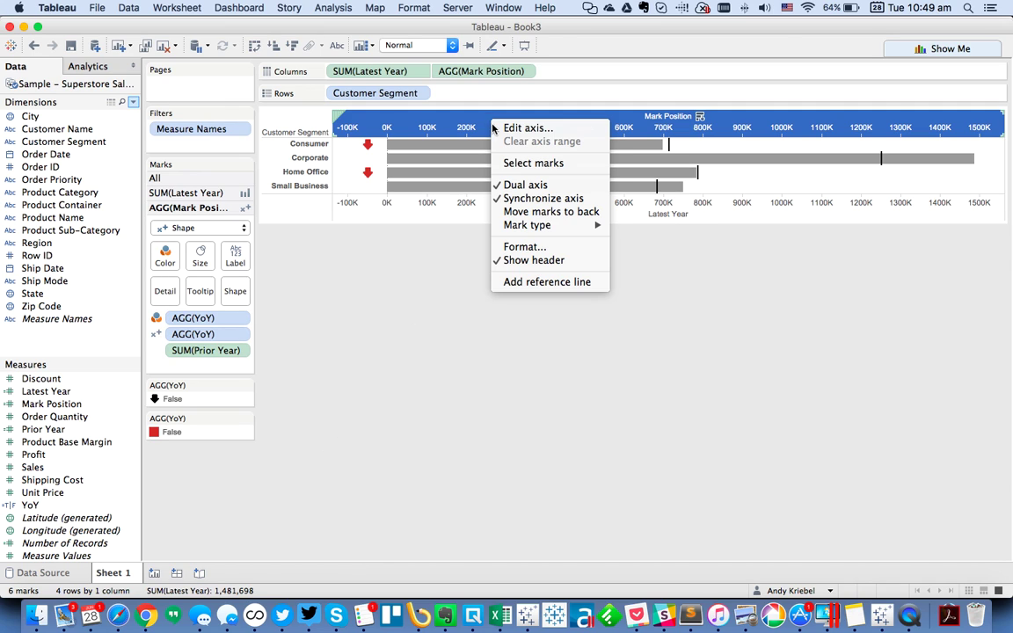
{"action": "left_click", "coordinate": [529, 260]}
{"action": "left_click", "coordinate": [525, 71]}
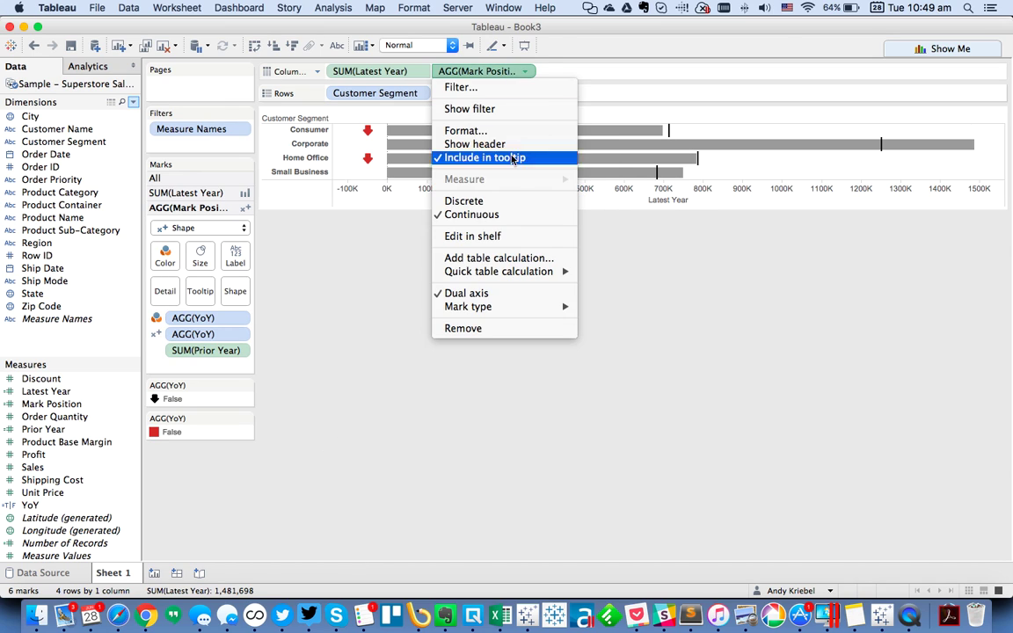
{"action": "left_click", "coordinate": [510, 165]}
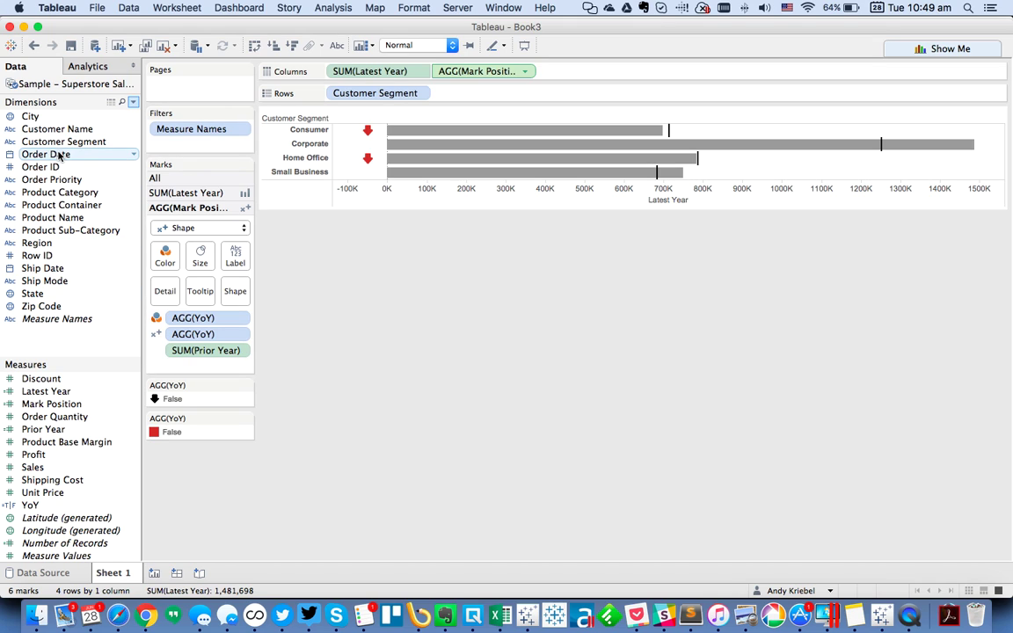
Put Region and Product Sub-Category on Rows, with Region replacing Customer Segment
{"action": "mouse_move", "coordinate": [370, 155]}
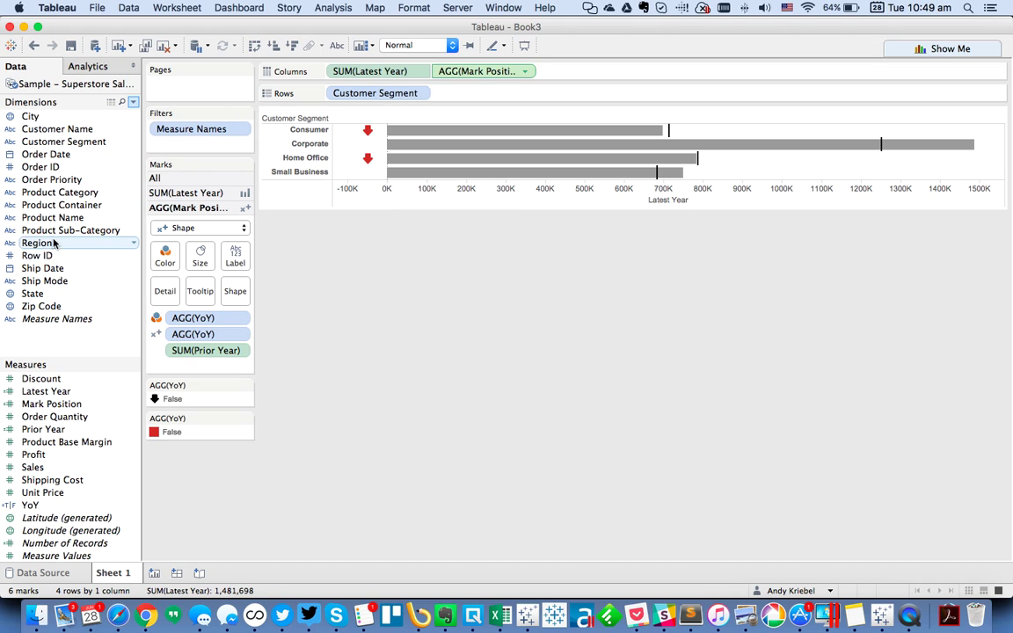
{"action": "left_click_drag", "start_coordinate": [40, 243], "coordinate": [453, 93]}
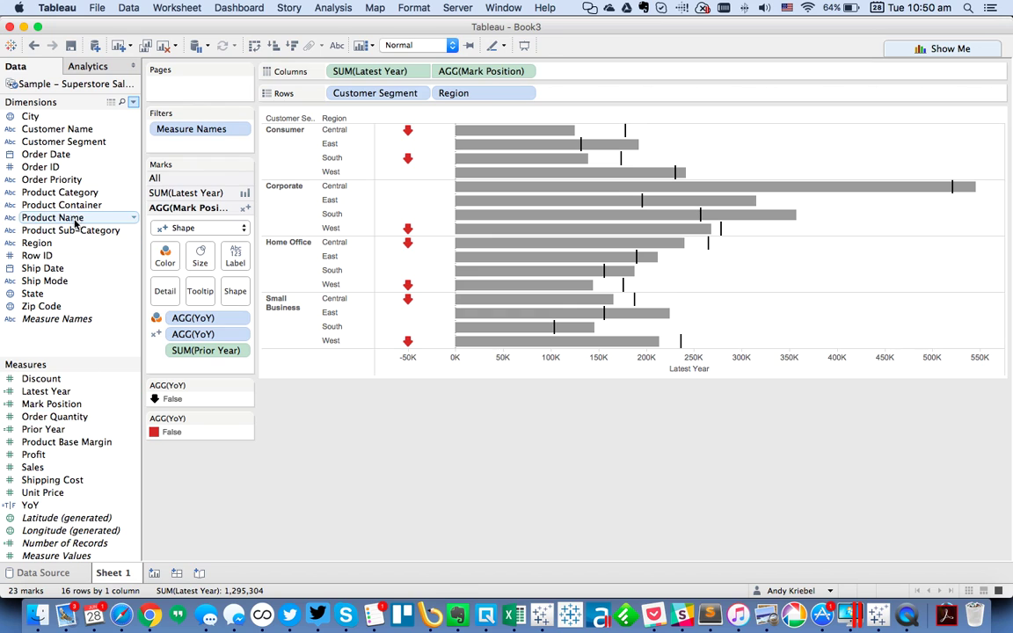
{"action": "left_click_drag", "start_coordinate": [78, 229], "coordinate": [453, 92]}
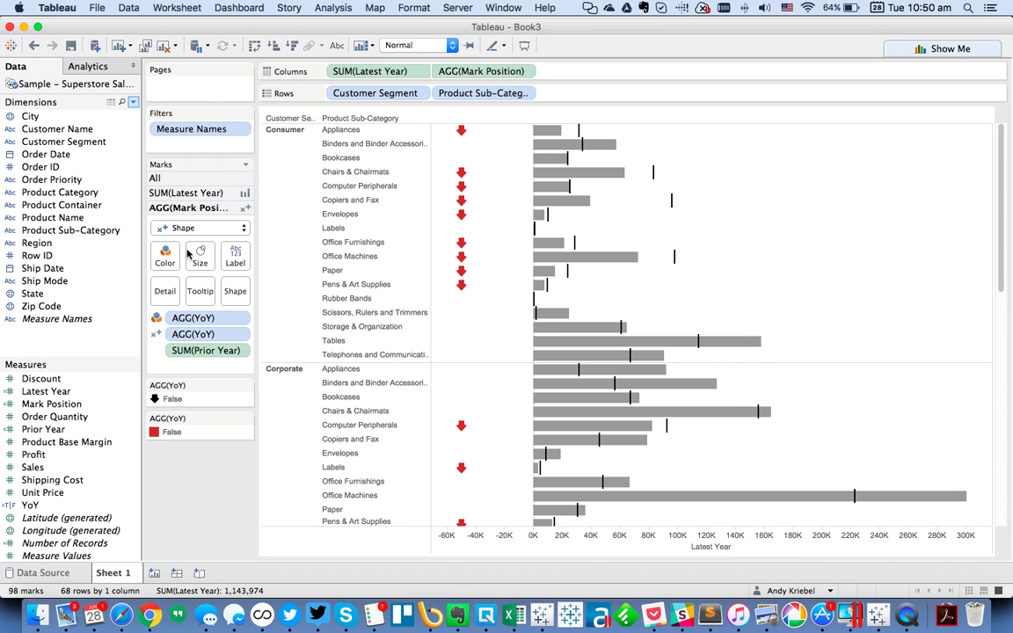
{"action": "left_click_drag", "start_coordinate": [51, 250], "coordinate": [369, 97]}
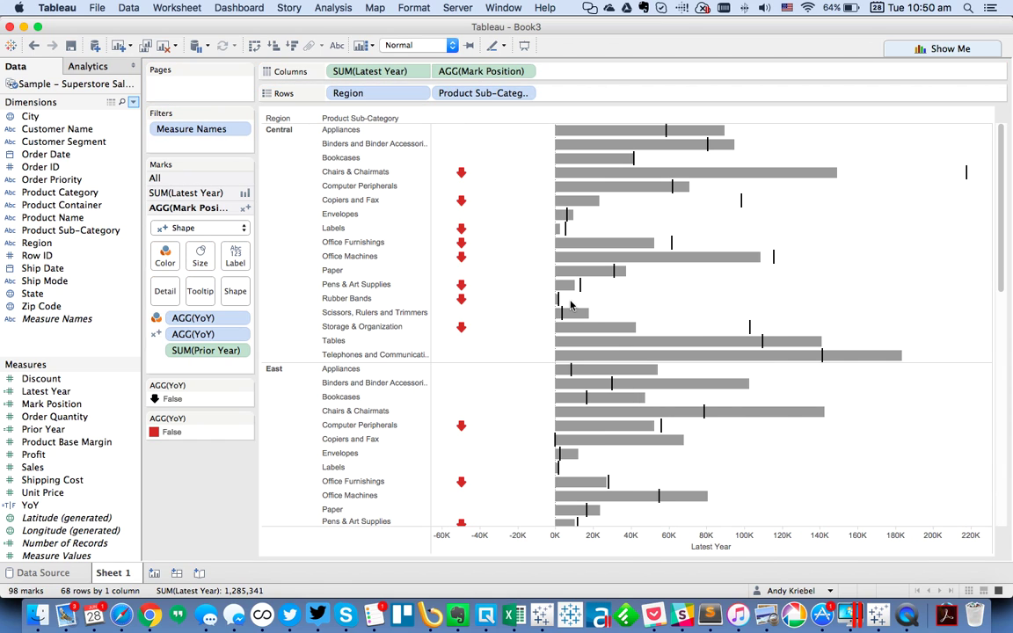
{"action": "left_click_drag", "start_coordinate": [1001, 209], "coordinate": [1000, 503]}
{"action": "left_click_drag", "start_coordinate": [1003, 305], "coordinate": [999, 132]}
Duplicate Sheet 1 into a new sheet and start a new calculated field
{"action": "right_click", "coordinate": [133, 574]}
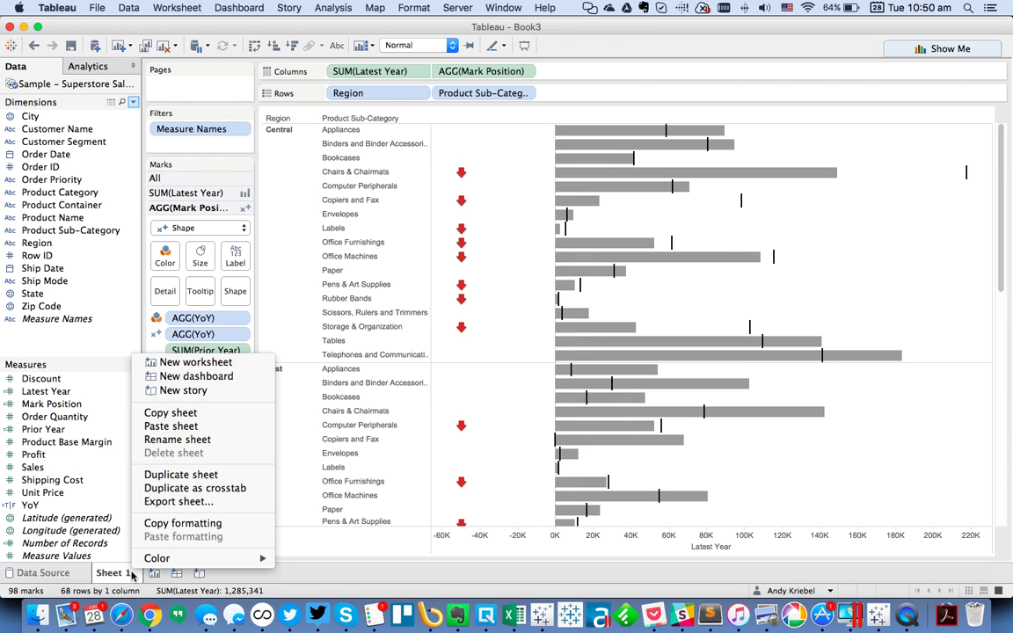
{"action": "left_click", "coordinate": [176, 474]}
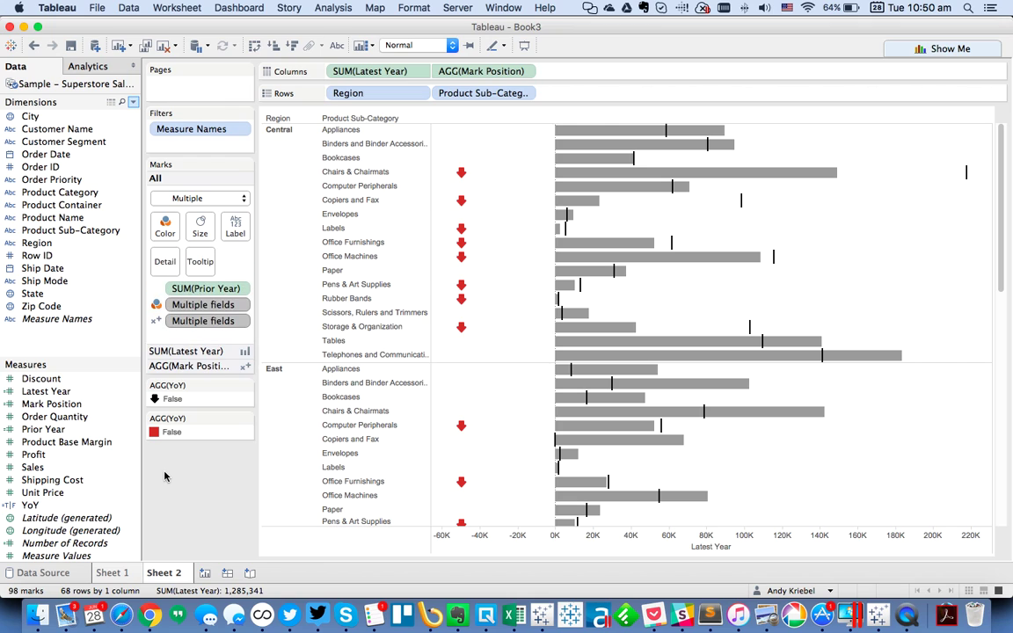
{"action": "left_click", "coordinate": [133, 102]}
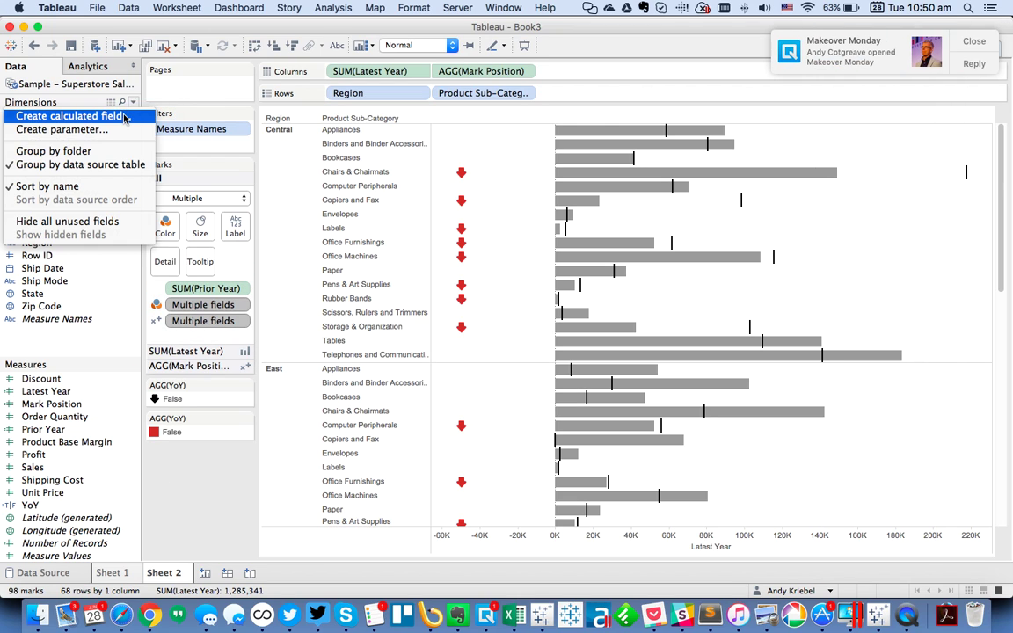
{"action": "left_click", "coordinate": [124, 116]}
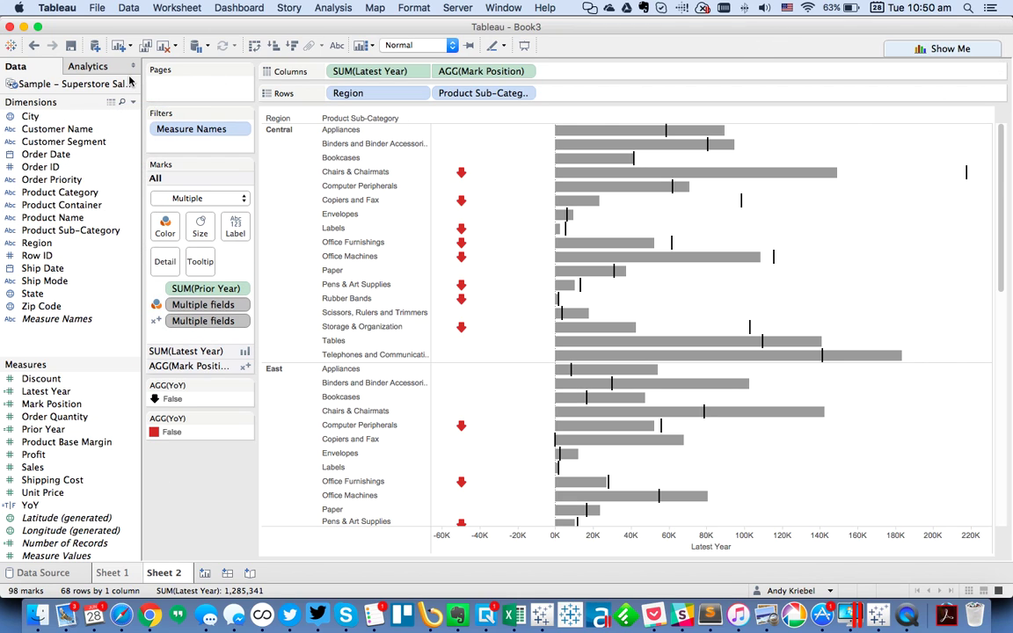
{"action": "left_click", "coordinate": [132, 102]}
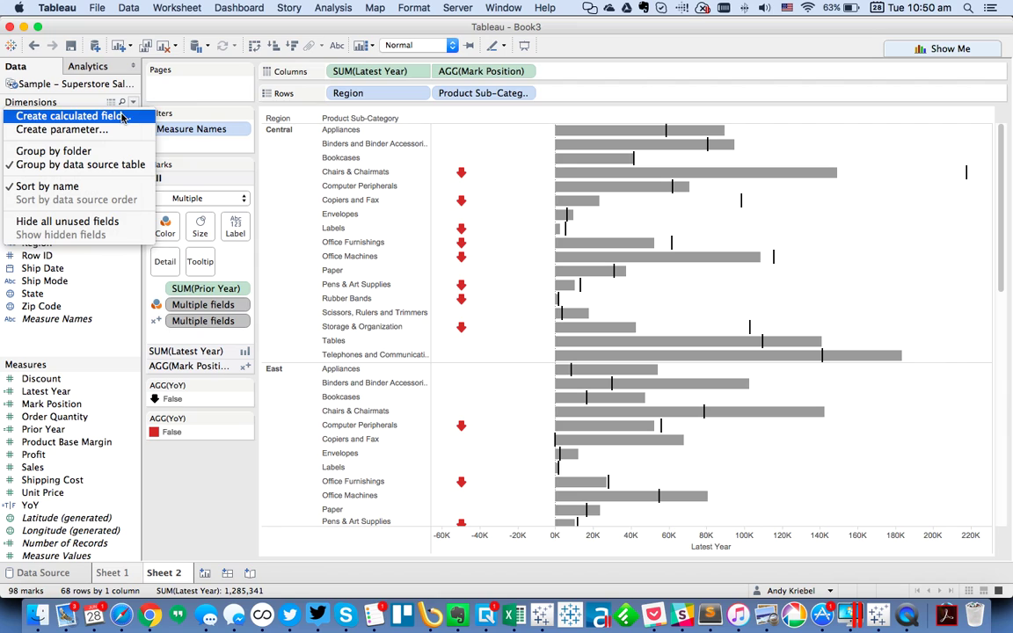
{"action": "left_click", "coordinate": [124, 117]}
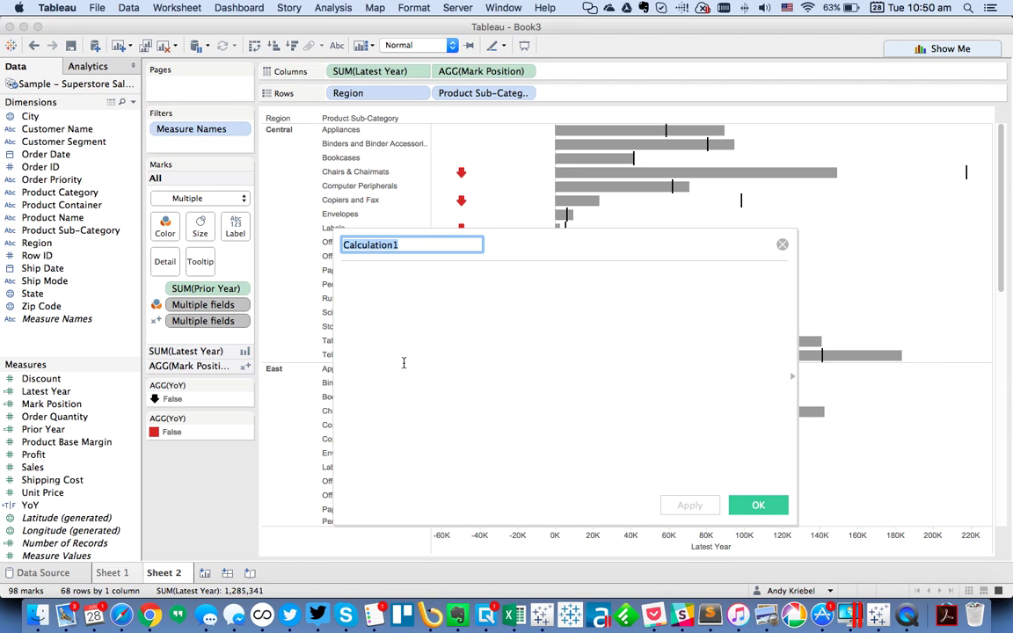
Name the field Alert Position and enter IF [YoY] THEN SUM([Latest Year])
{"action": "type", "text": "Alt"}
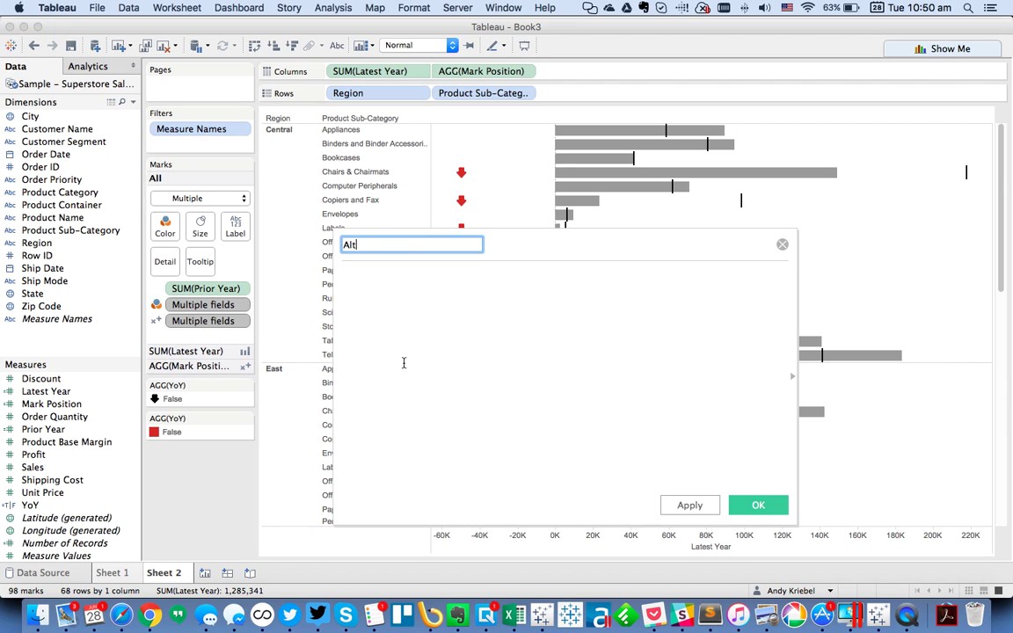
{"action": "type", "text": "er Position"}
{"action": "key", "text": "Tab"}
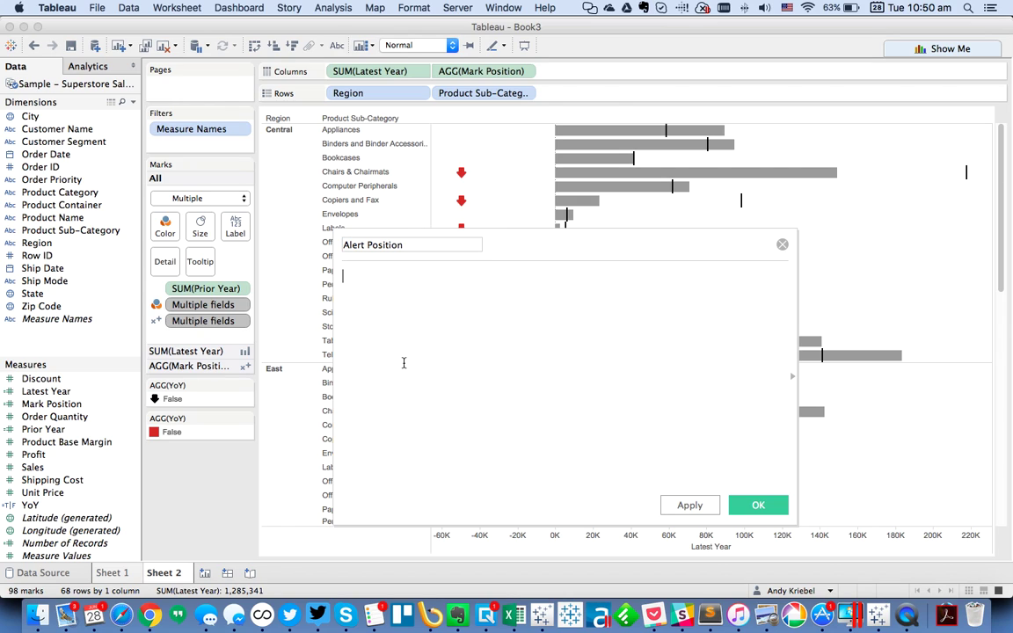
{"action": "type", "text": "IF"}
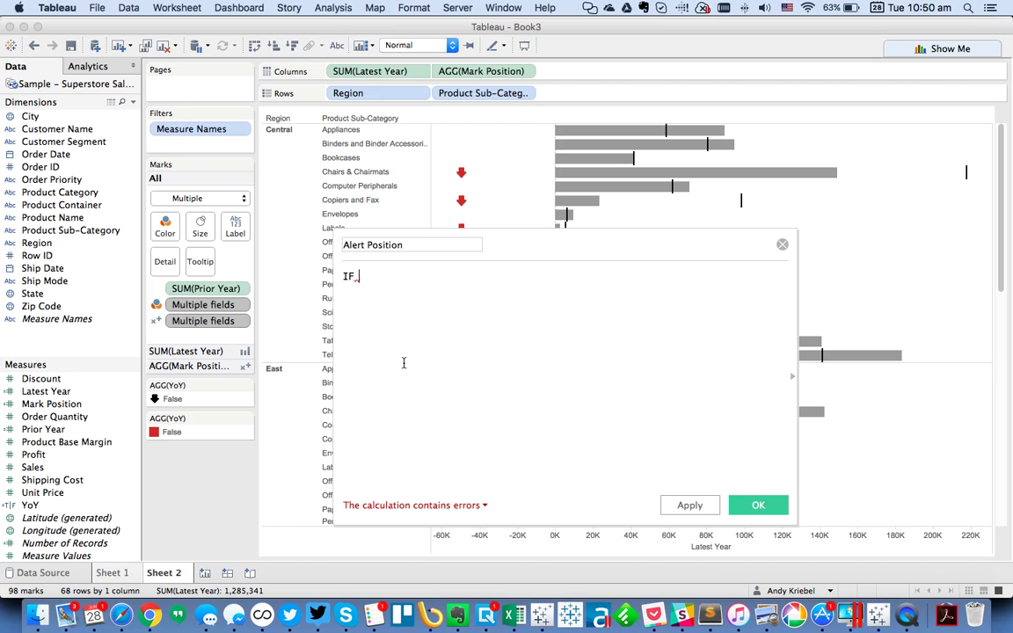
{"action": "type", "text": "yo"}
{"action": "key", "text": "Return"}
{"action": "type", "text": "THEN"}
{"action": "type", "text": "sum"}
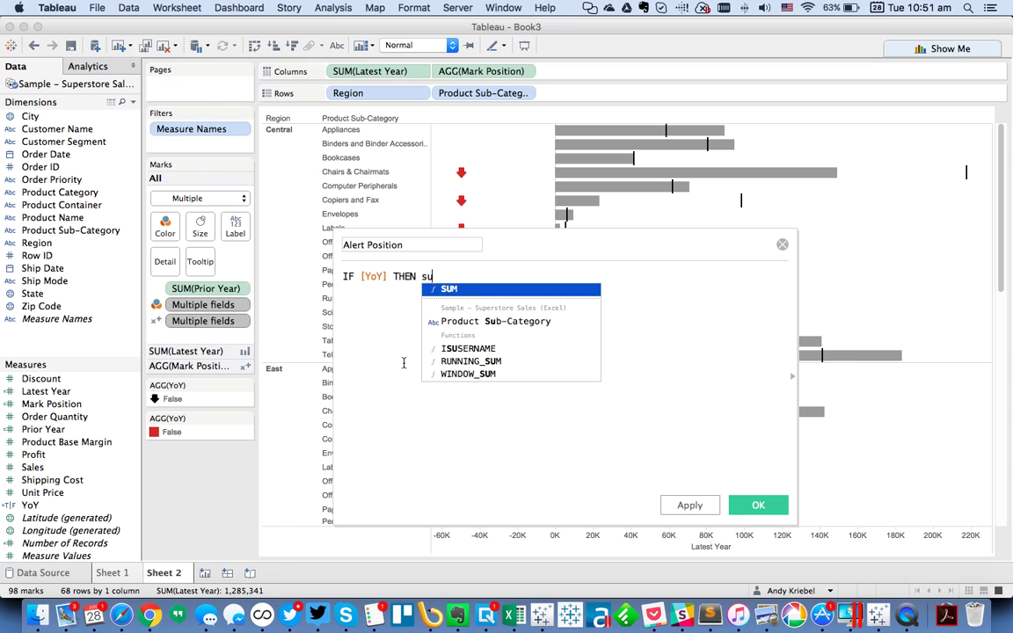
{"action": "key", "text": "Return"}
{"action": "key", "text": "BackSpace"}
{"action": "key", "text": "BackSpace"}
{"action": "type", "text": "sum("}
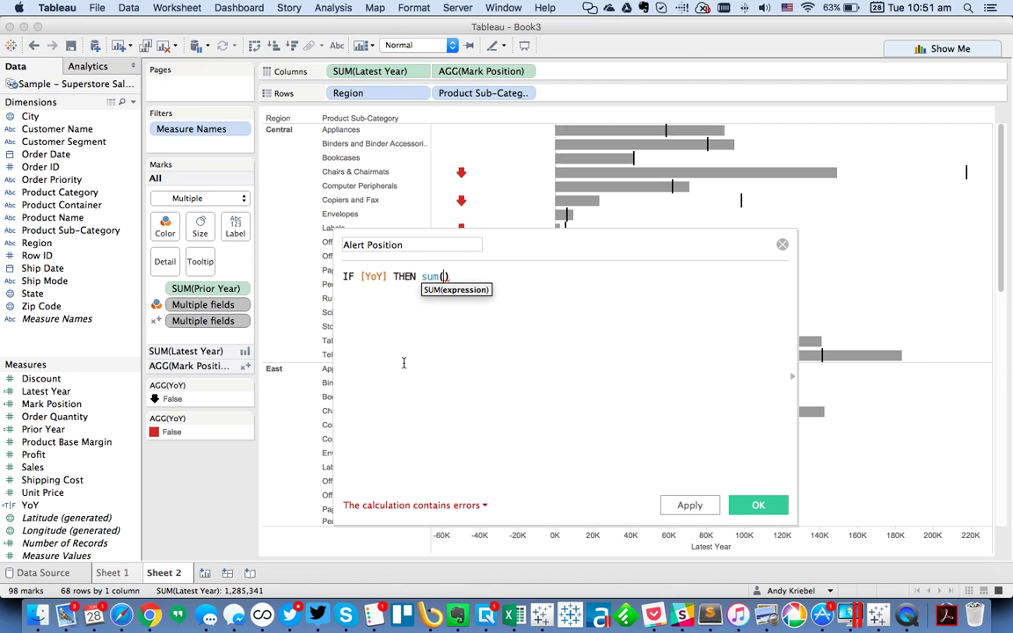
{"action": "type", "text": "late"}
{"action": "key", "text": "Return"}
Finish the formula with ELSE SUM([Prior Year]) END and save the calculation
{"action": "key", "text": "Return"}
{"action": "type", "text": "ELSE"}
{"action": "key", "text": "Return"}
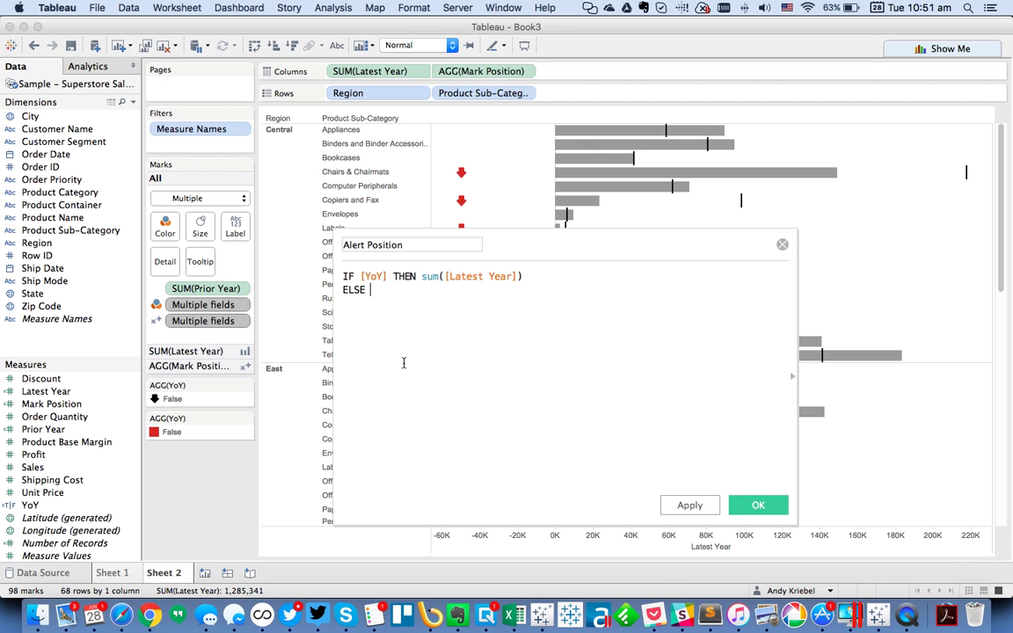
{"action": "type", "text": "su"}
{"action": "key", "text": "Return"}
{"action": "type", "text": "prior"}
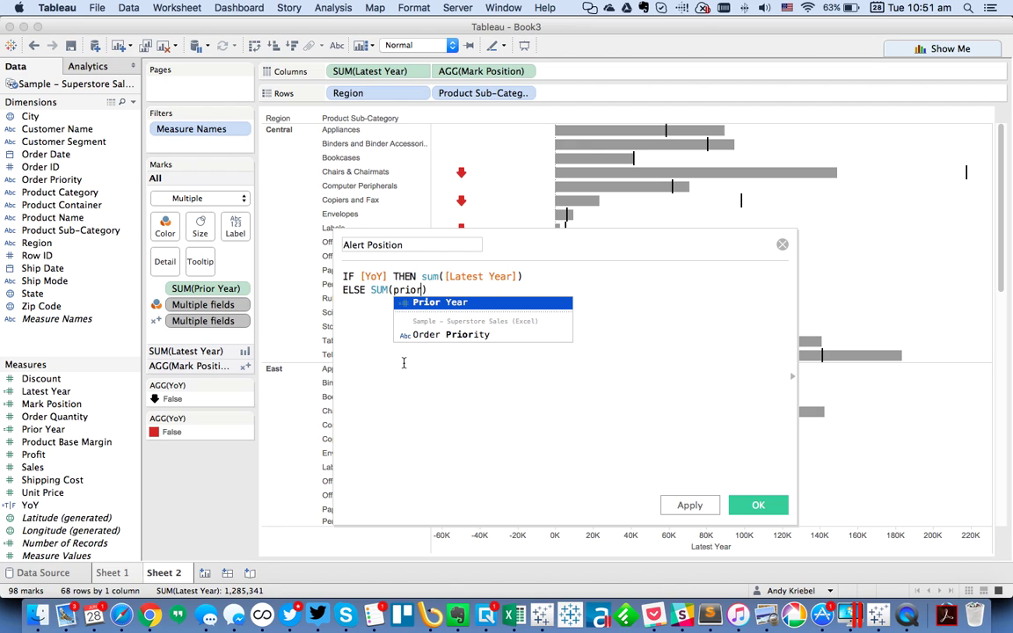
{"action": "key", "text": "Return"}
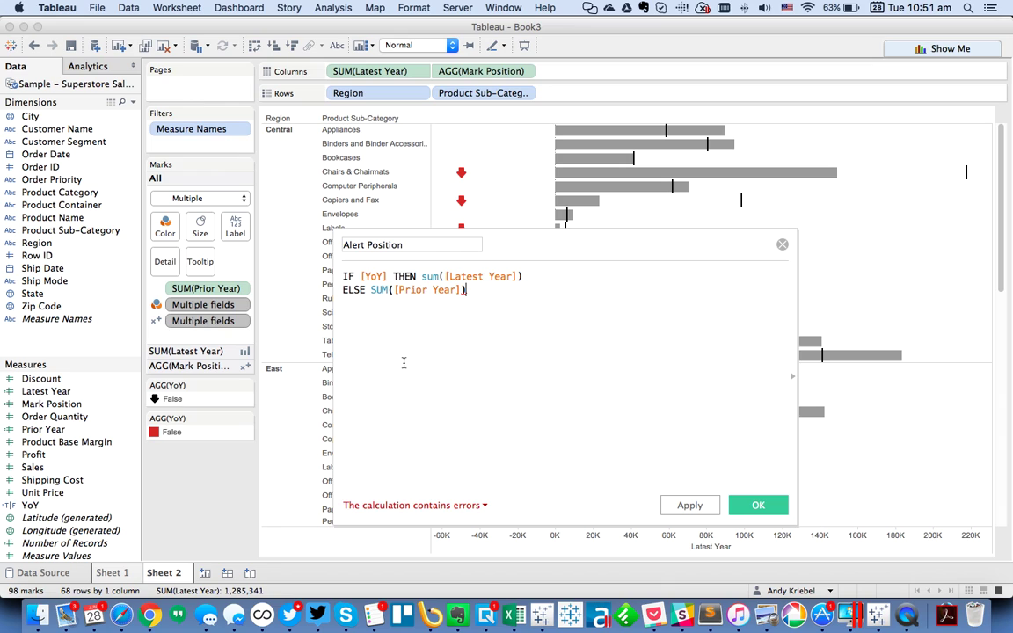
{"action": "key", "text": "Return"}
{"action": "type", "text": "END"}
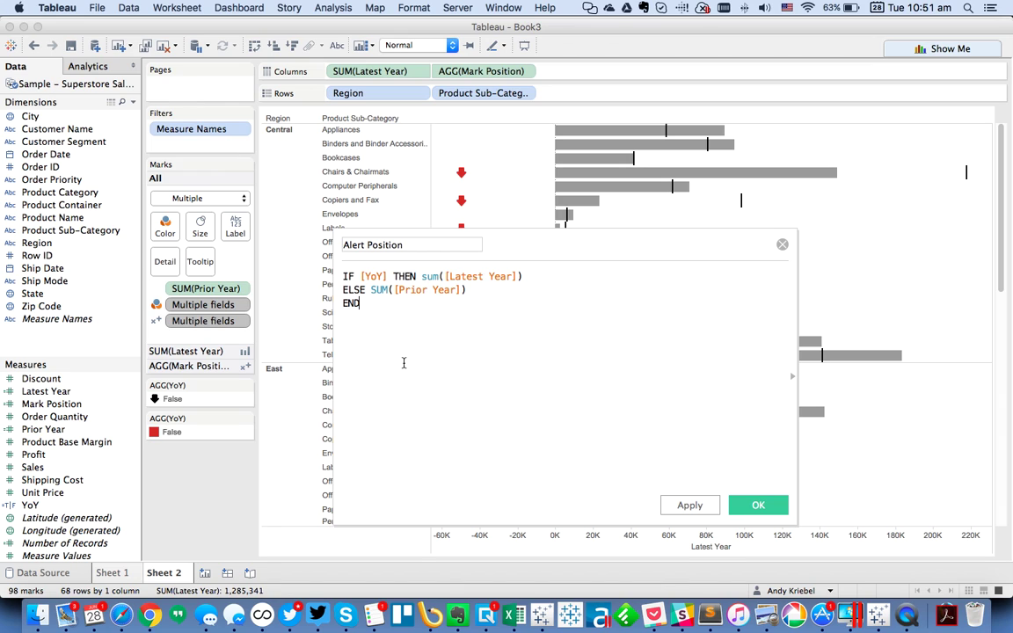
{"action": "left_click", "coordinate": [759, 508]}
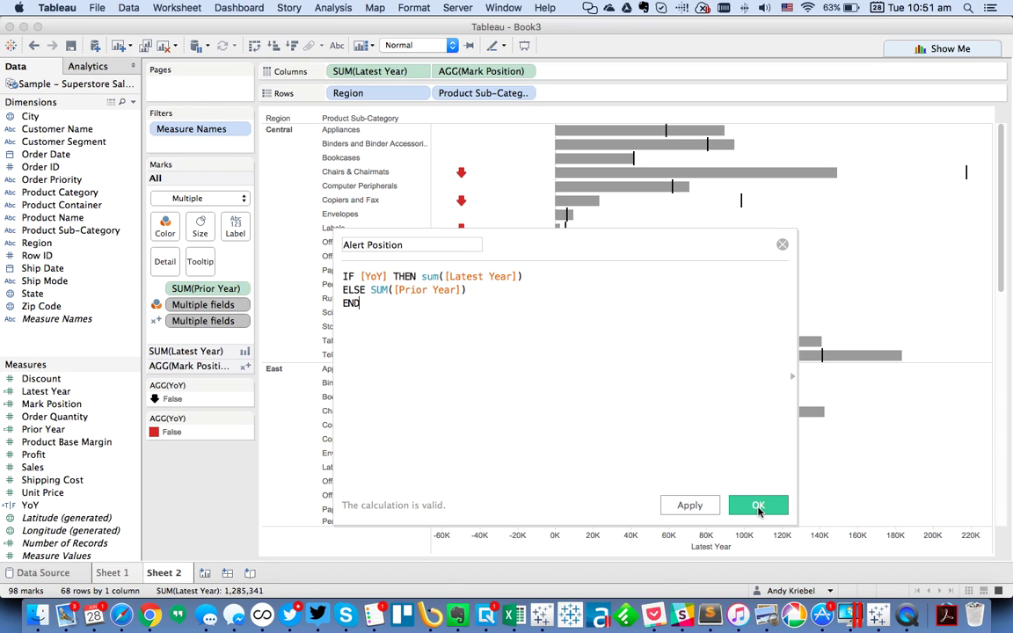
{"action": "left_click", "coordinate": [68, 362]}
Put Alert Position on Columns and wrap its formula in WINDOW_MAX()
{"action": "left_click_drag", "start_coordinate": [69, 362], "coordinate": [479, 72]}
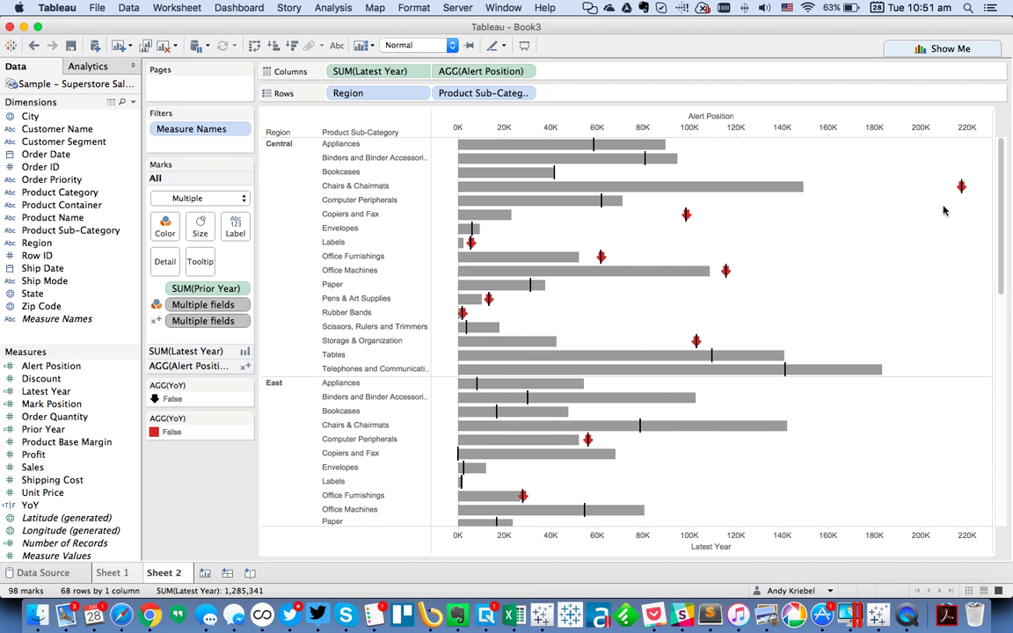
{"action": "mouse_move", "coordinate": [963, 190]}
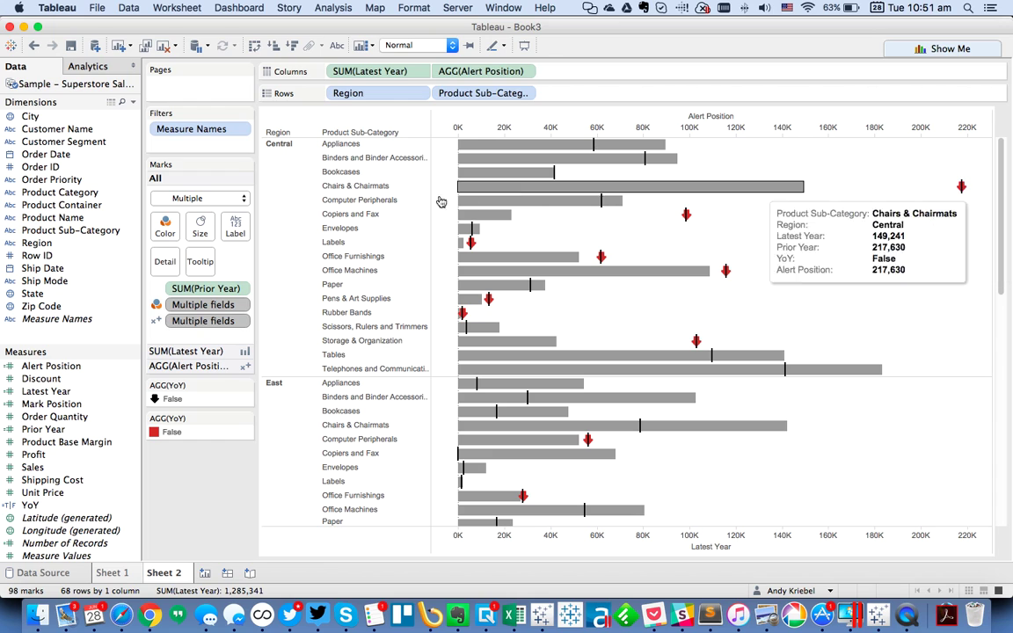
{"action": "right_click", "coordinate": [63, 368]}
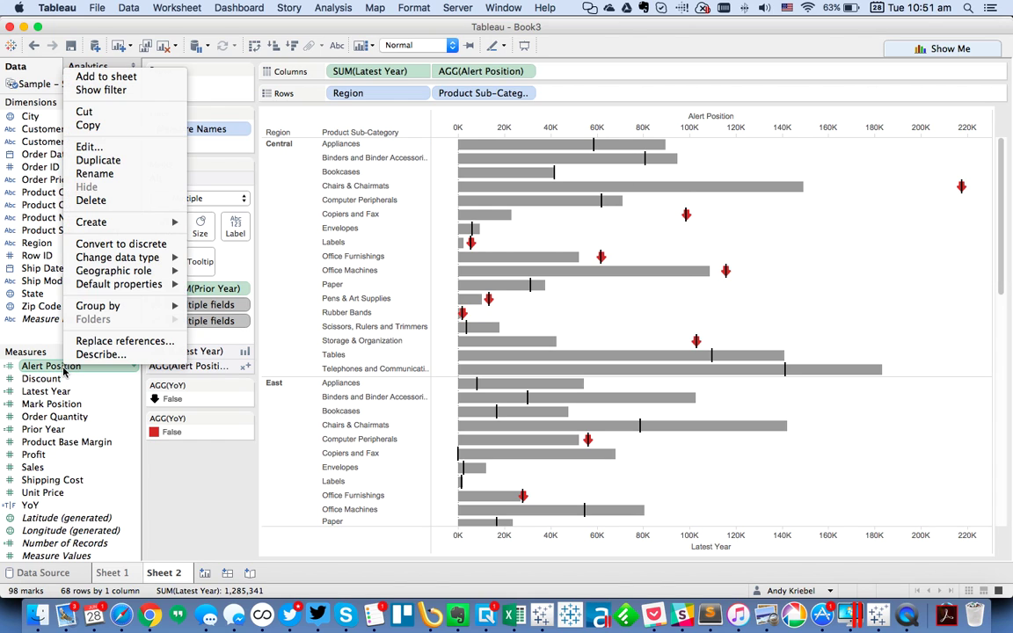
{"action": "left_click", "coordinate": [88, 147]}
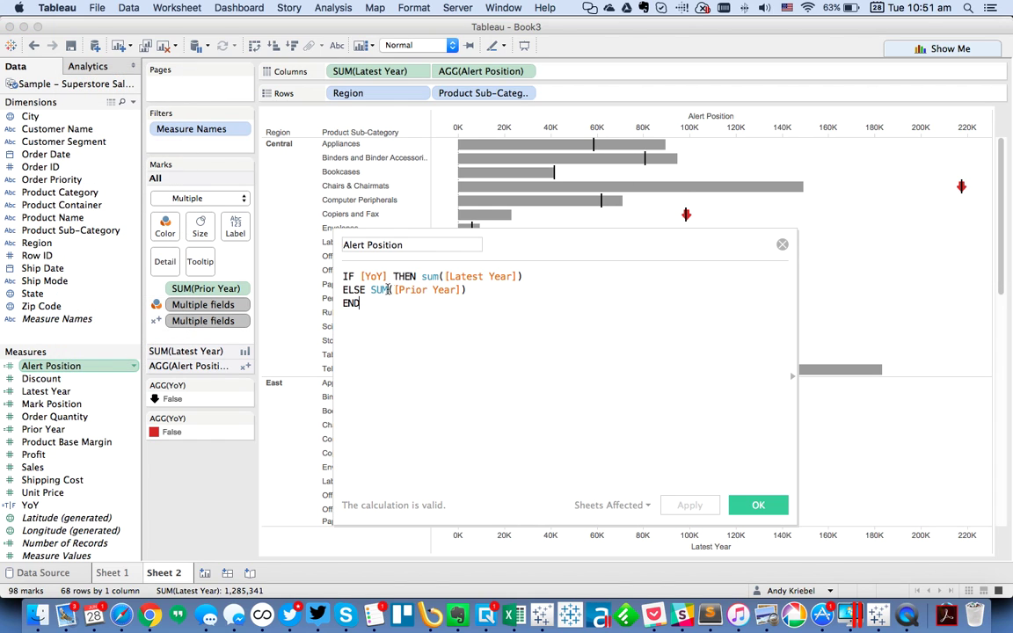
{"action": "left_click", "coordinate": [343, 276]}
{"action": "key", "text": "Return"}
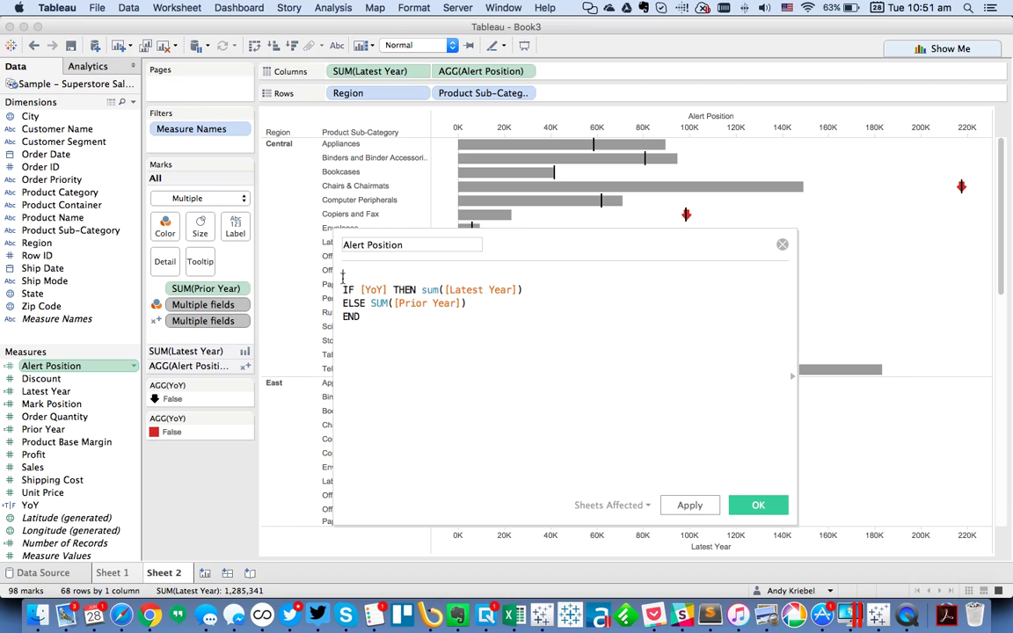
{"action": "type", "text": "WINDOW"}
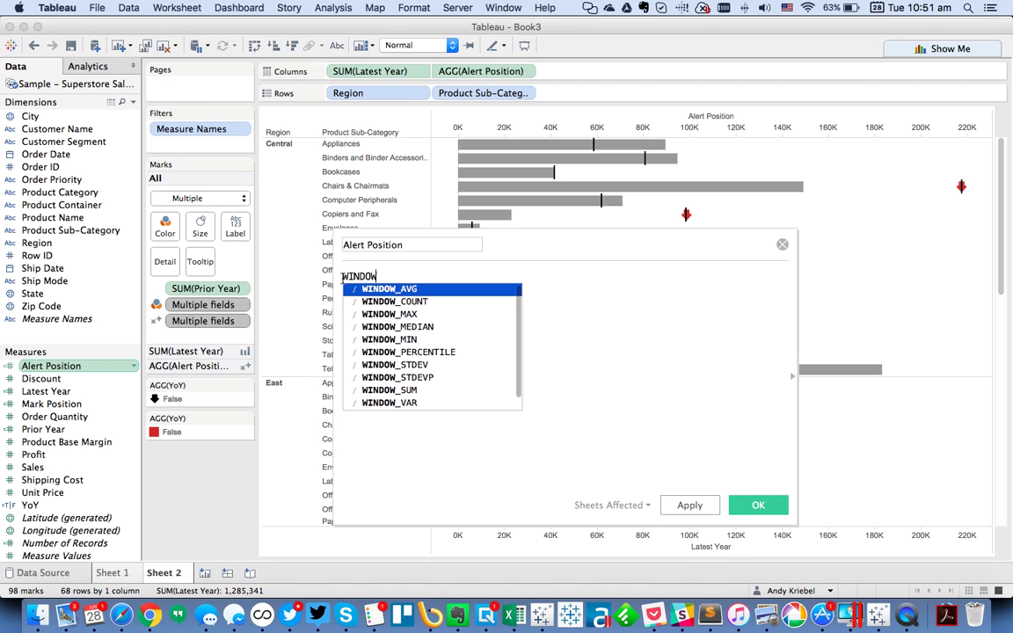
{"action": "key", "text": "Down"}
{"action": "key", "text": "Down"}
{"action": "key", "text": "Return"}
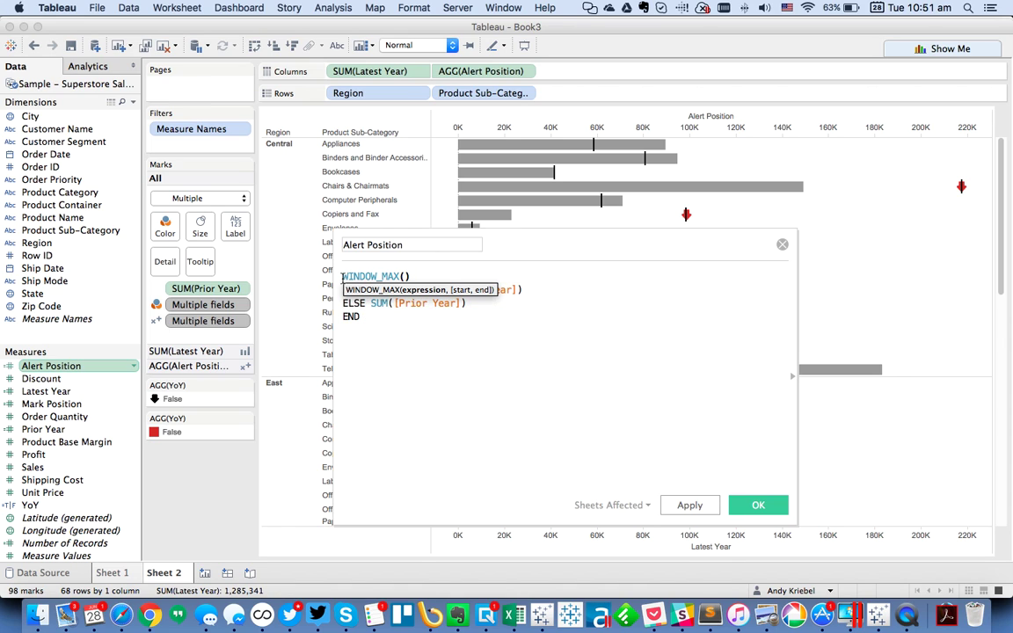
{"action": "key", "text": "Delete"}
{"action": "key", "text": "Down"}
{"action": "key", "text": "Down"}
{"action": "key", "text": "Down"}
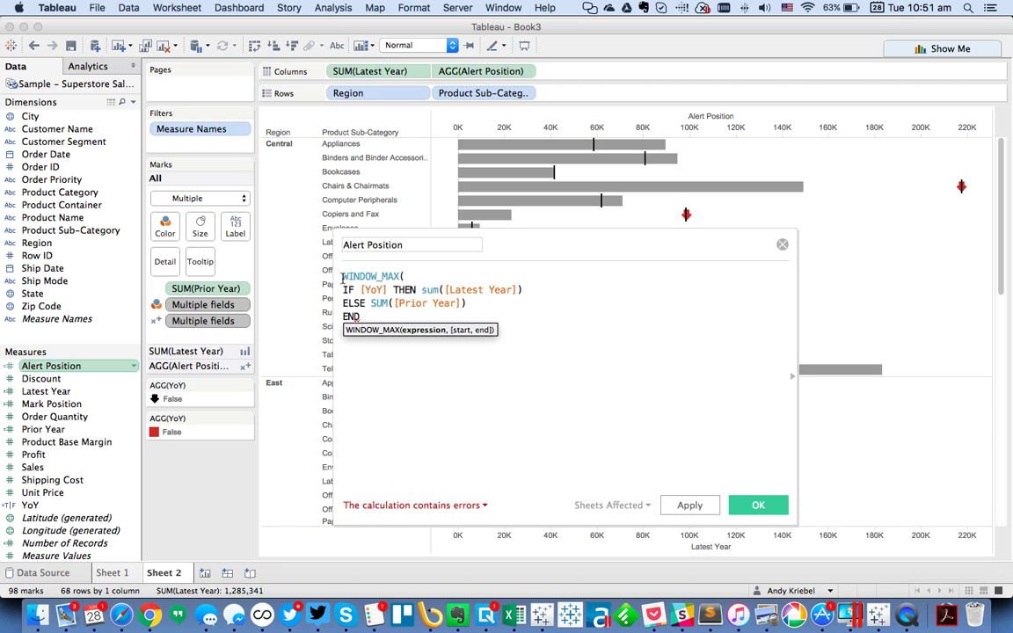
{"action": "type", "text": ")"}
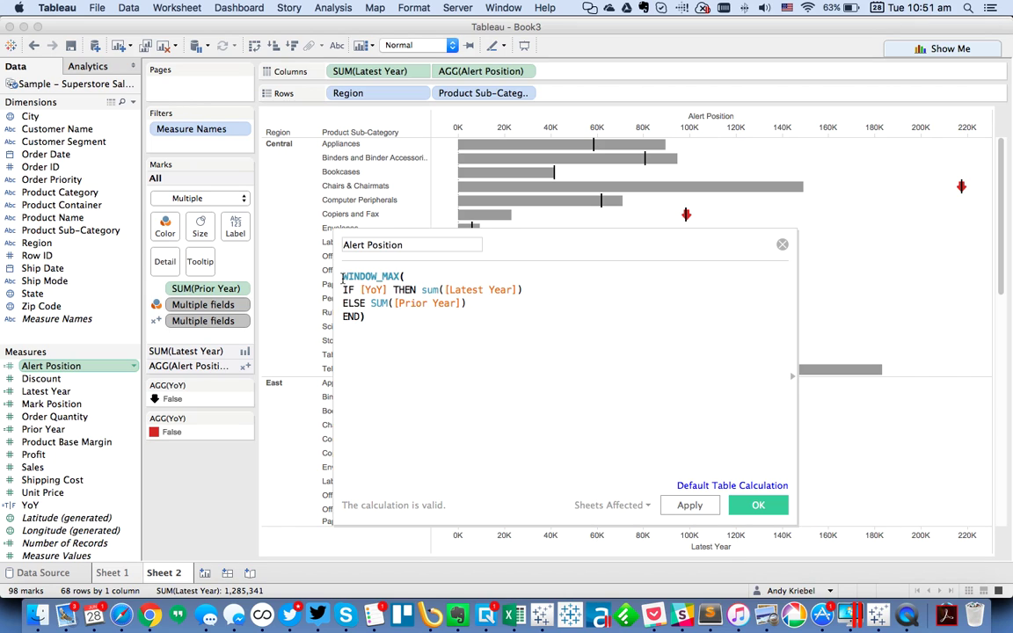
{"action": "left_click", "coordinate": [706, 507]}
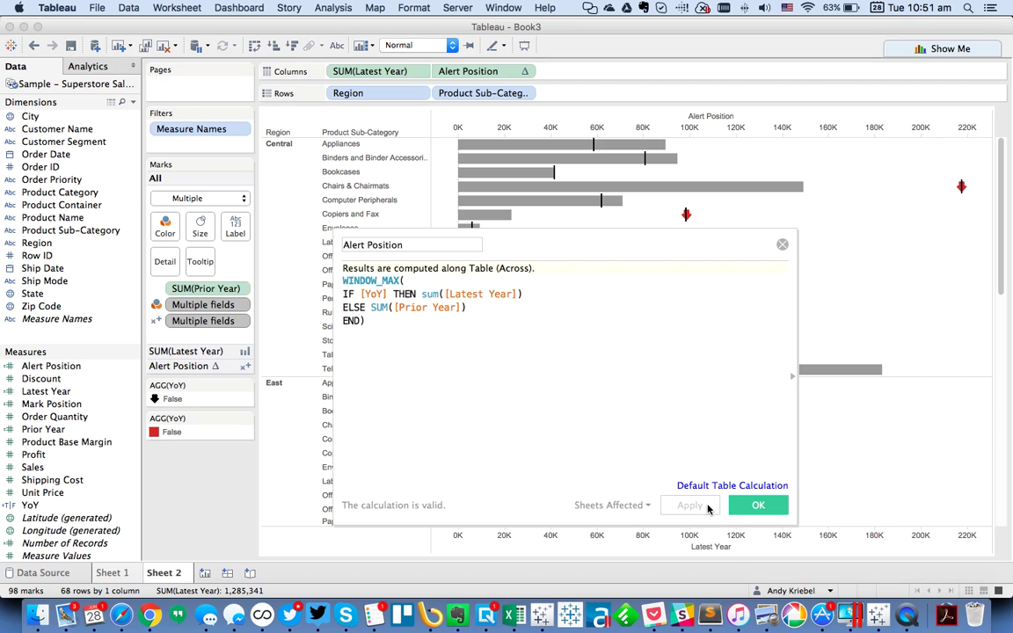
{"action": "left_click", "coordinate": [754, 506]}
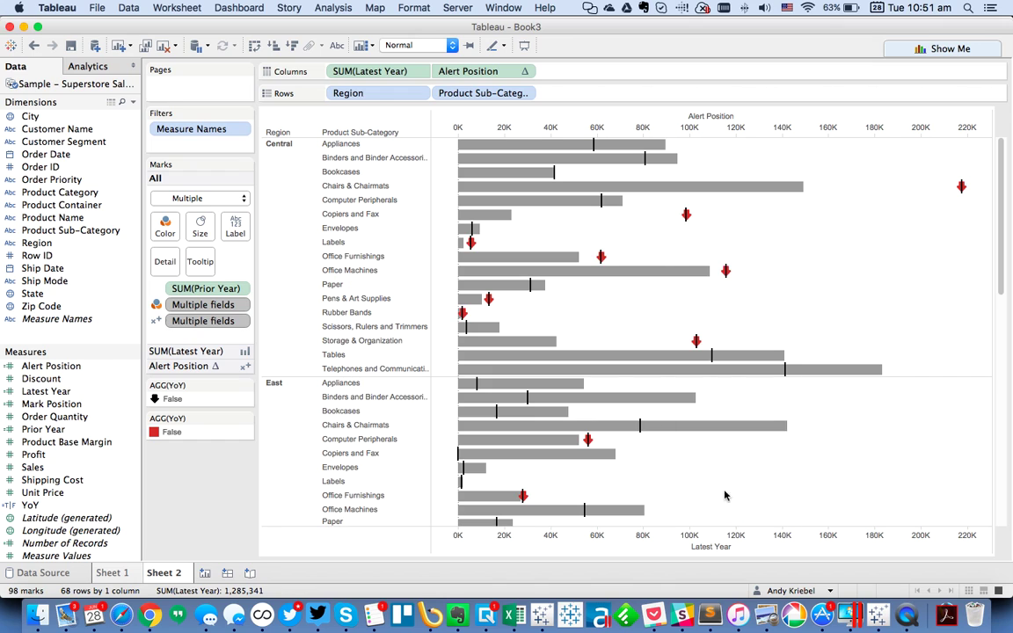
Compute the Alert Position measure using Table (Down)
{"action": "left_click", "coordinate": [524, 76]}
{"action": "mouse_move", "coordinate": [519, 259]}
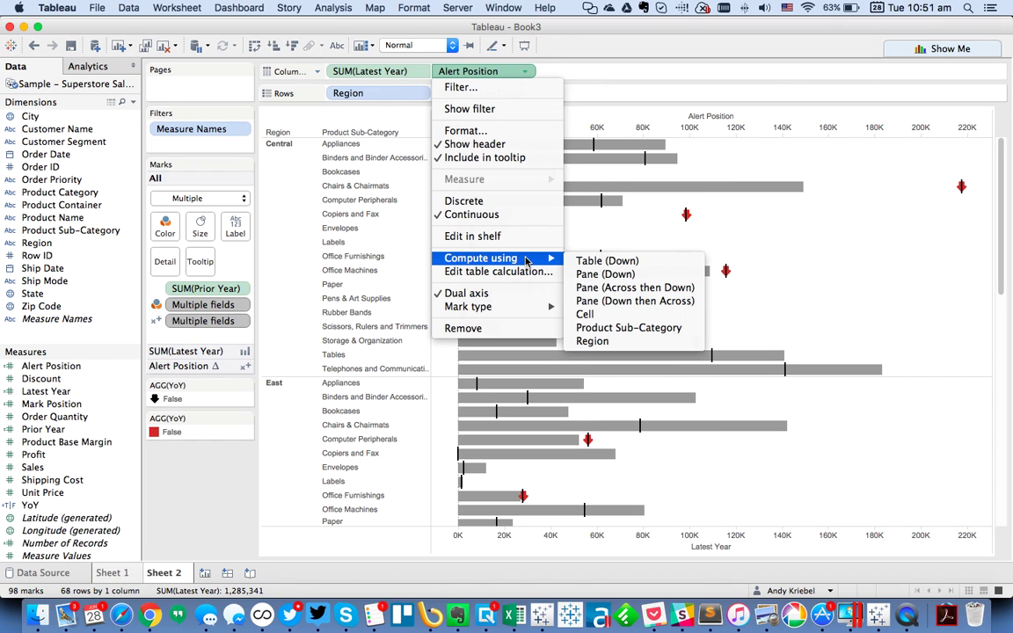
{"action": "left_click", "coordinate": [582, 261]}
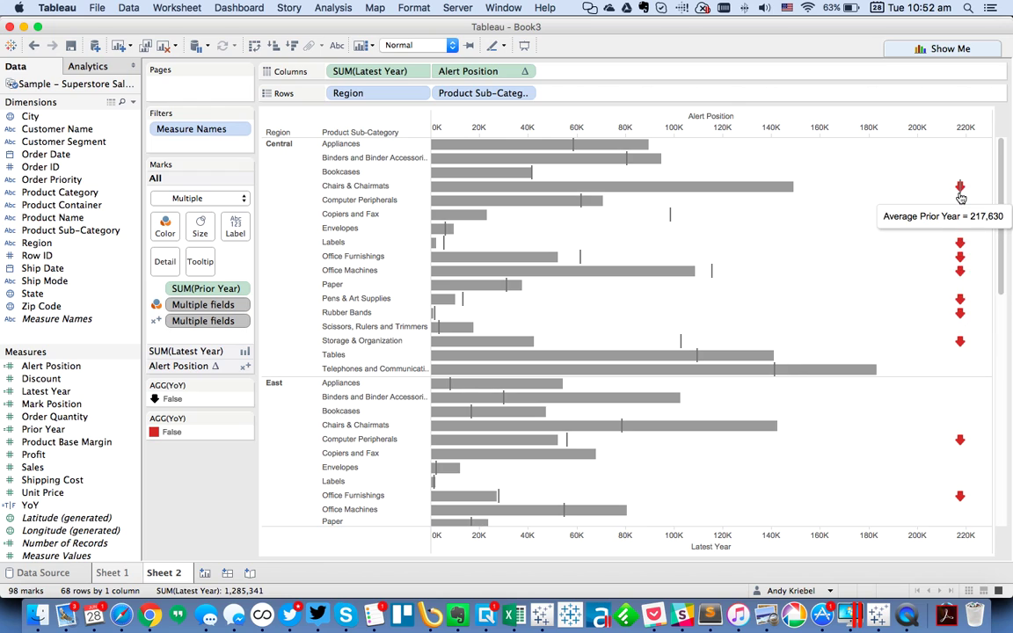
Change Alert Position to -WINDOW_MAX(...)*0.05 so the arrows sit just left of zero
{"action": "right_click", "coordinate": [50, 373]}
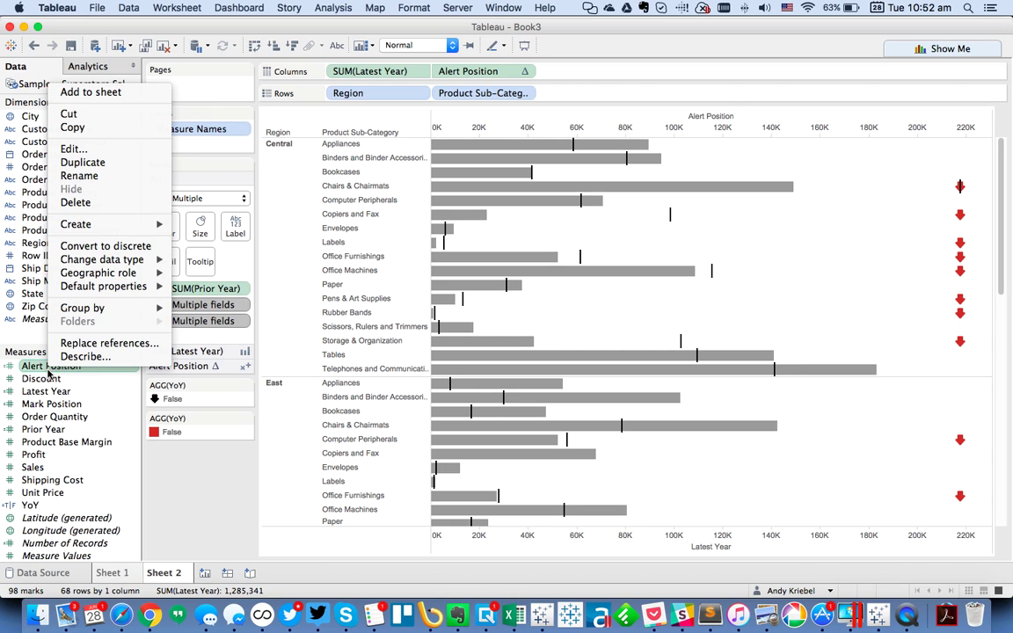
{"action": "left_click", "coordinate": [79, 146]}
{"action": "left_click", "coordinate": [342, 280]}
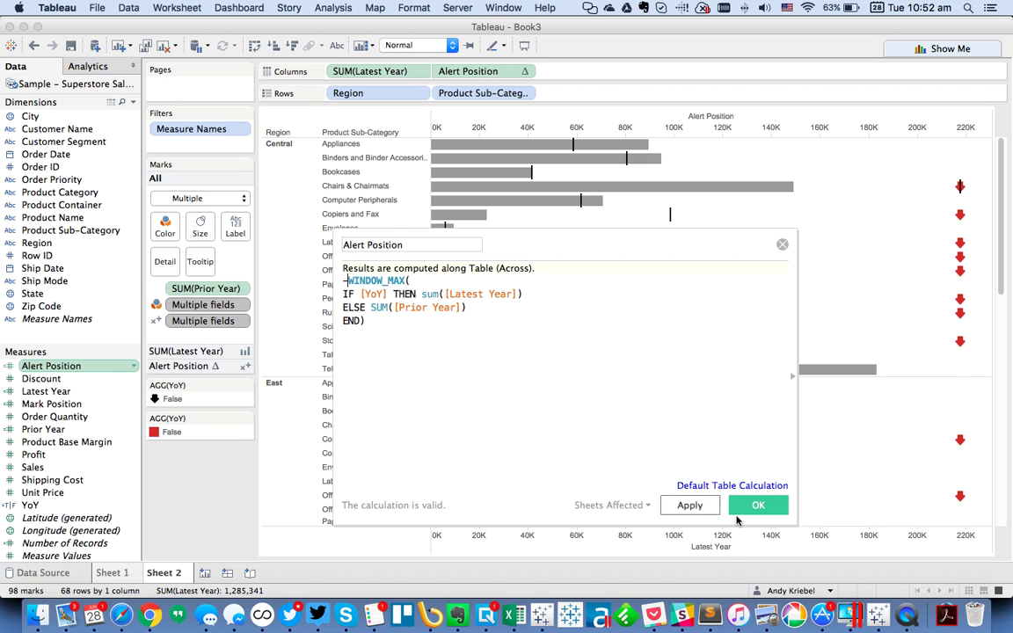
{"action": "left_click", "coordinate": [689, 505]}
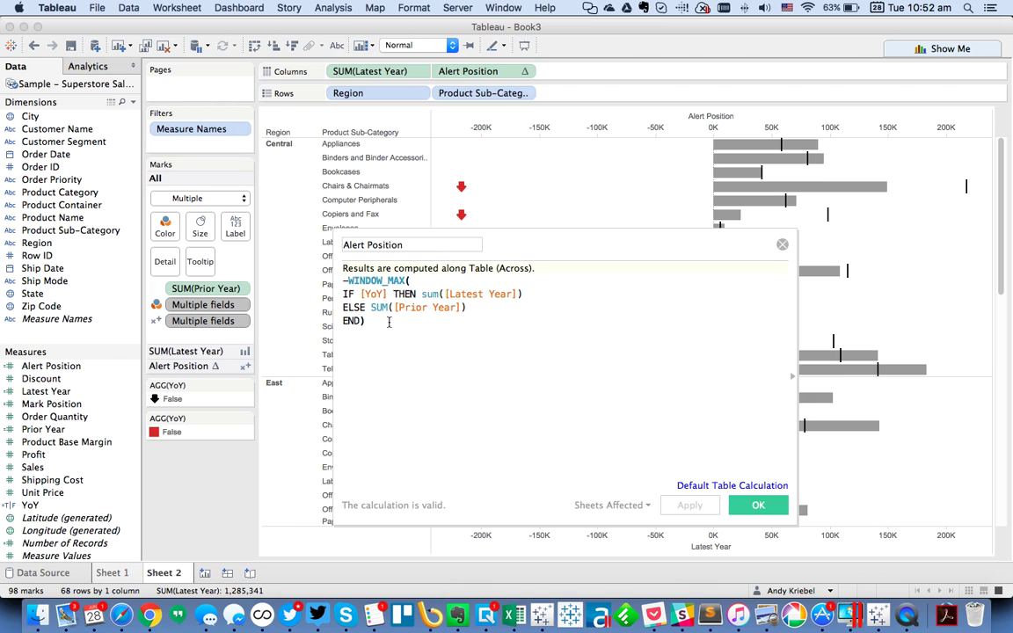
{"action": "type", "text": "*"}
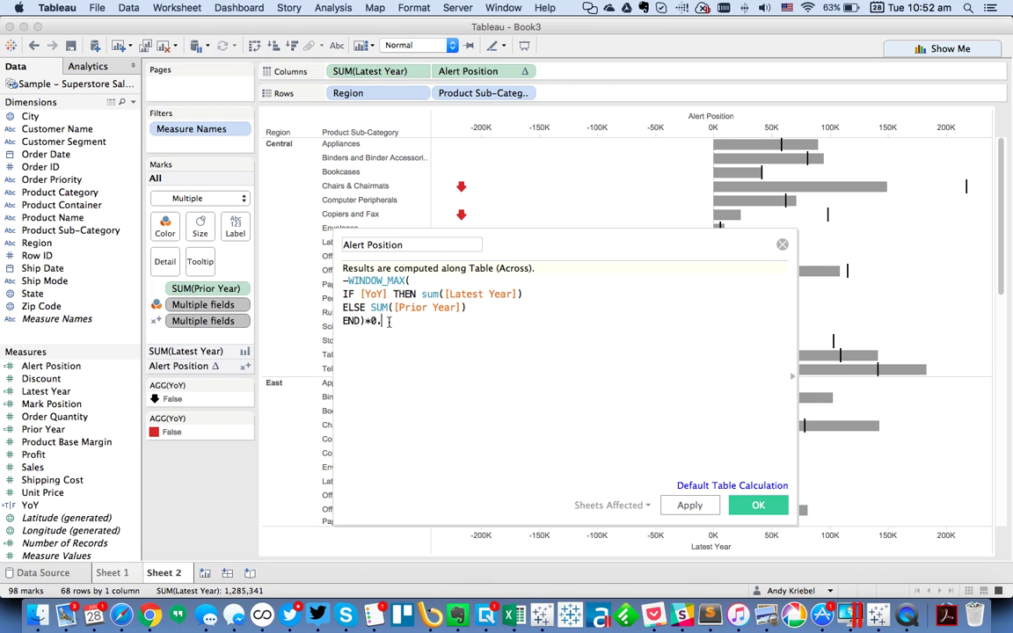
{"action": "type", "text": "0.05"}
{"action": "left_click", "coordinate": [693, 506]}
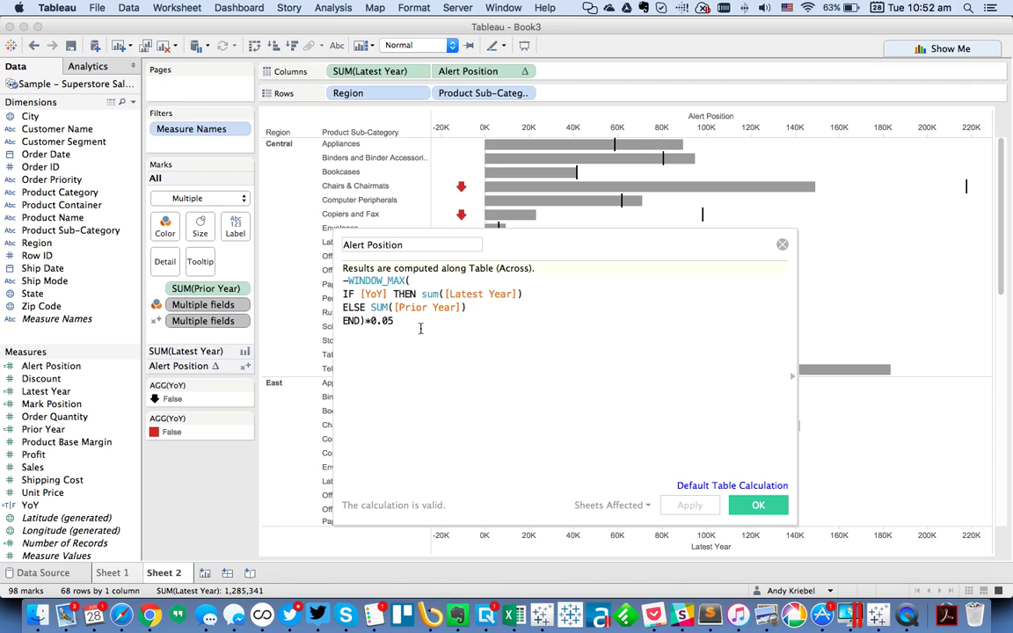
{"action": "left_click", "coordinate": [732, 507]}
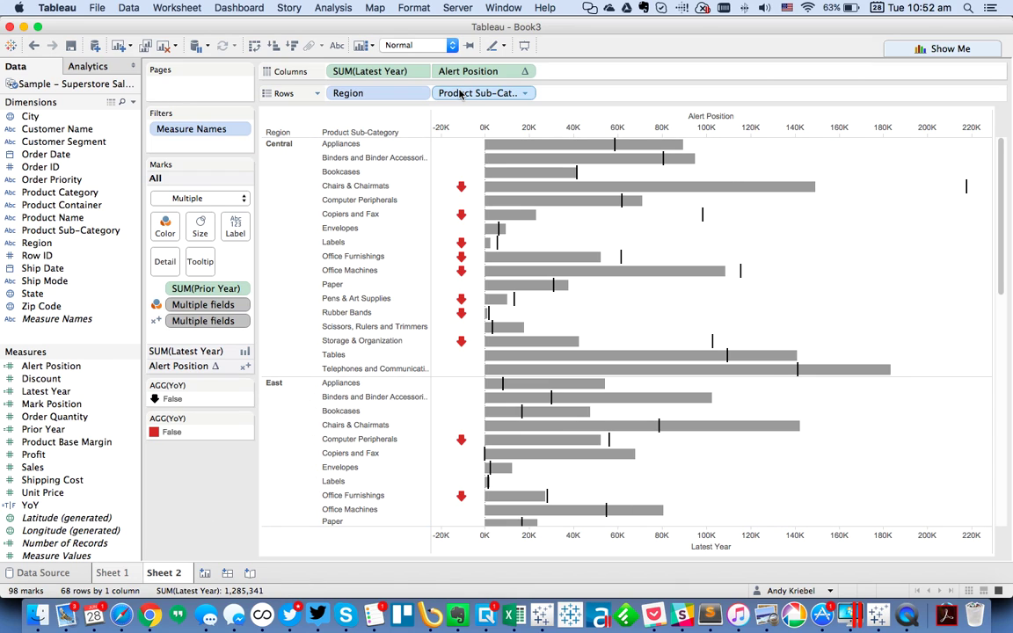
Remove Product Sub-Category from Rows and add Product Container and Customer Segment
{"action": "left_click_drag", "start_coordinate": [459, 93], "coordinate": [44, 308]}
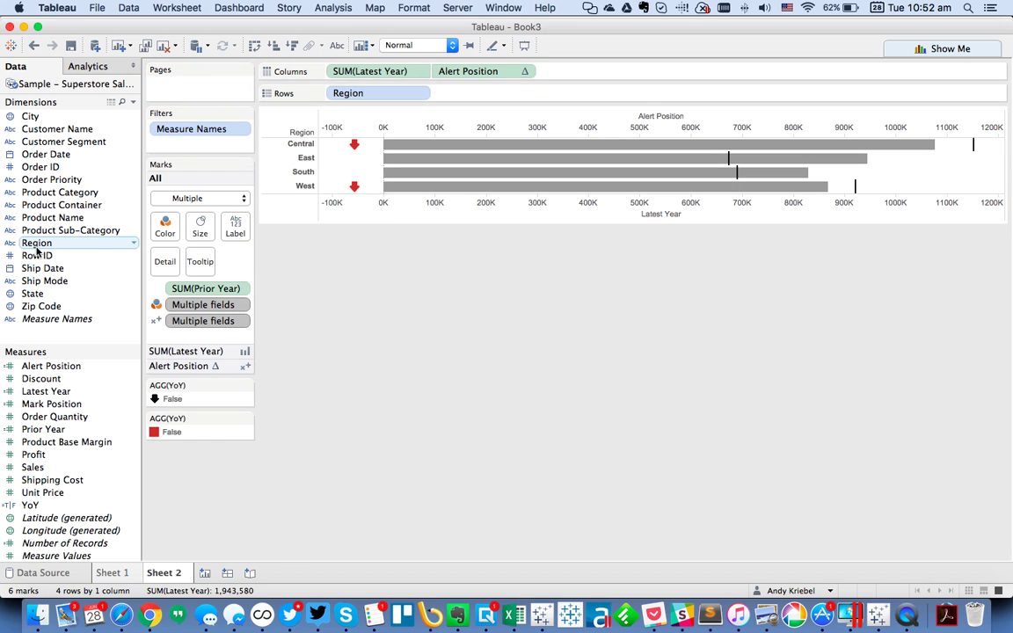
{"action": "left_click_drag", "start_coordinate": [51, 204], "coordinate": [336, 94]}
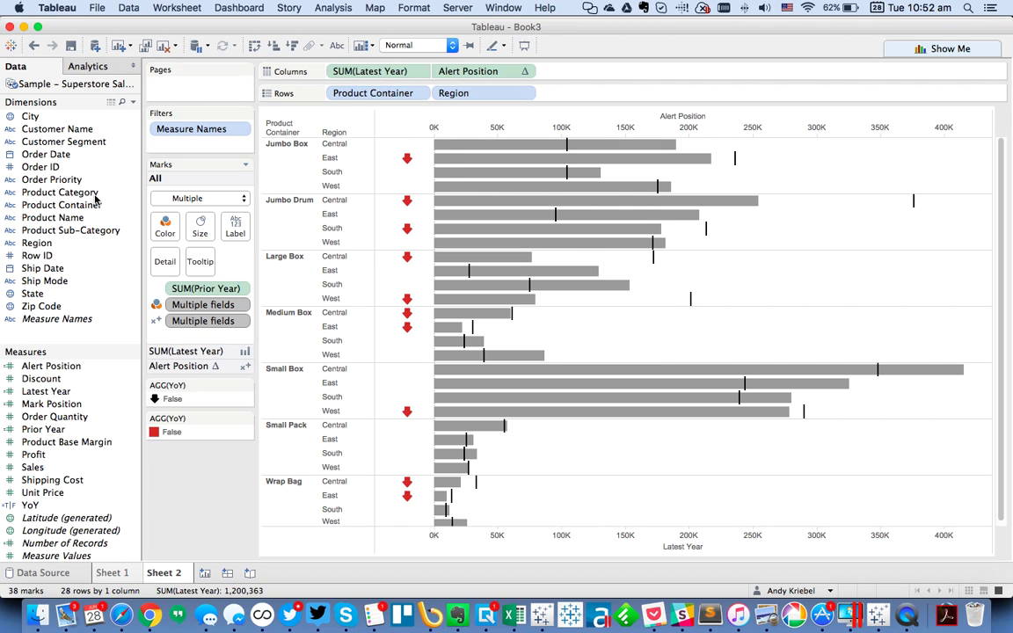
{"action": "left_click_drag", "start_coordinate": [61, 142], "coordinate": [567, 94]}
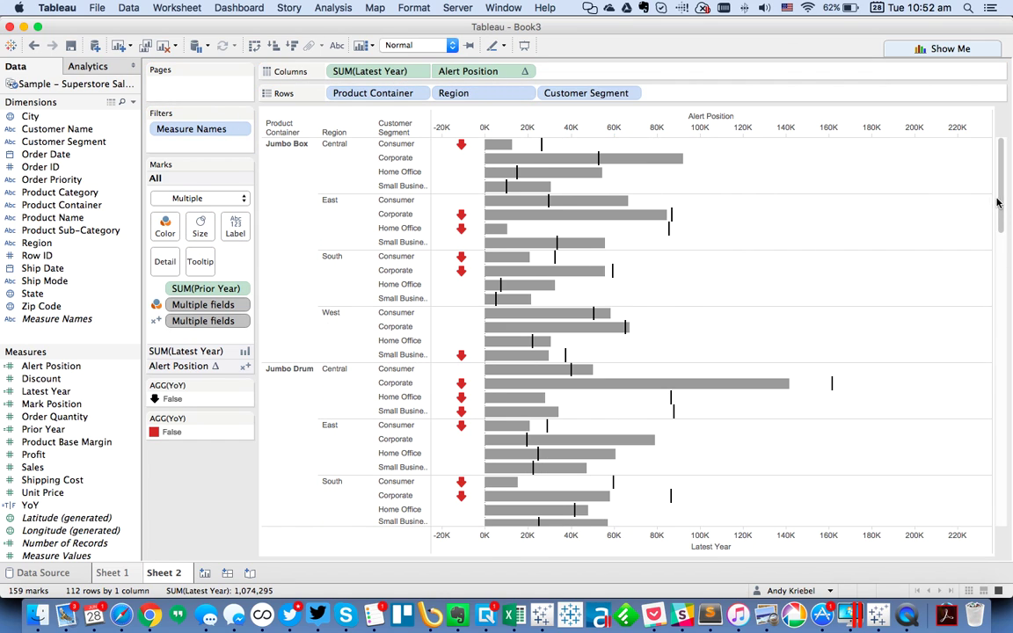
{"action": "left_click_drag", "start_coordinate": [1002, 197], "coordinate": [1002, 475]}
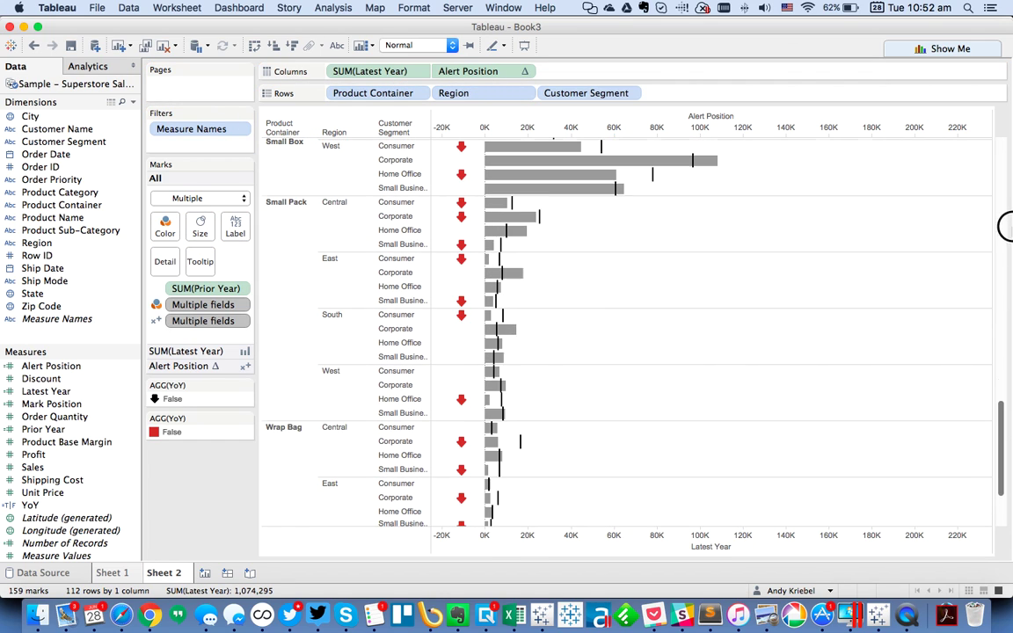
{"action": "scroll", "coordinate": [1005, 211], "scroll_direction": "up", "scroll_amount": 10}
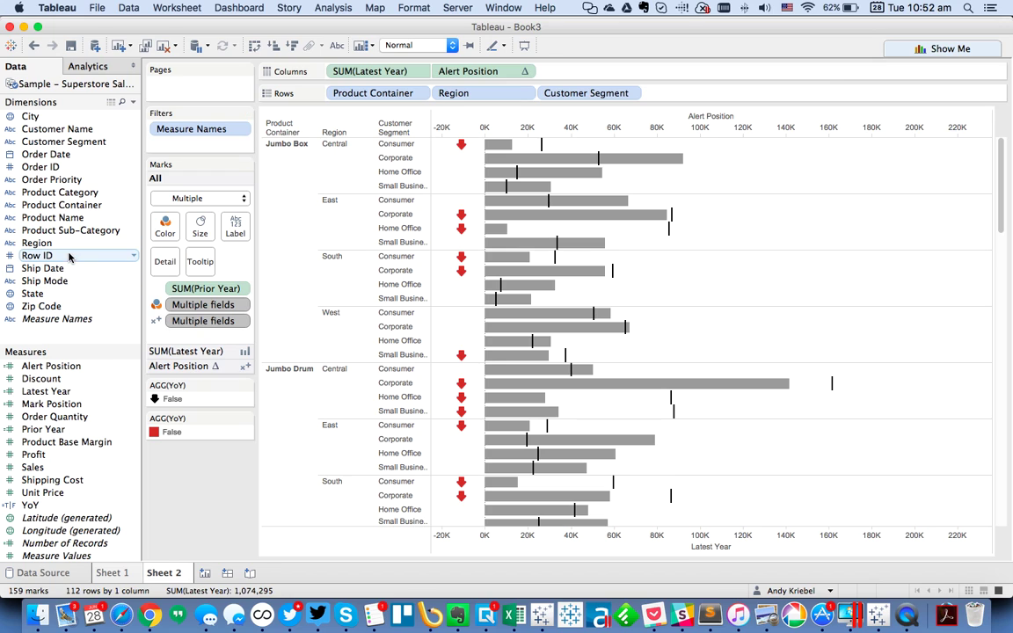
{"action": "left_click_drag", "start_coordinate": [58, 205], "coordinate": [373, 91]}
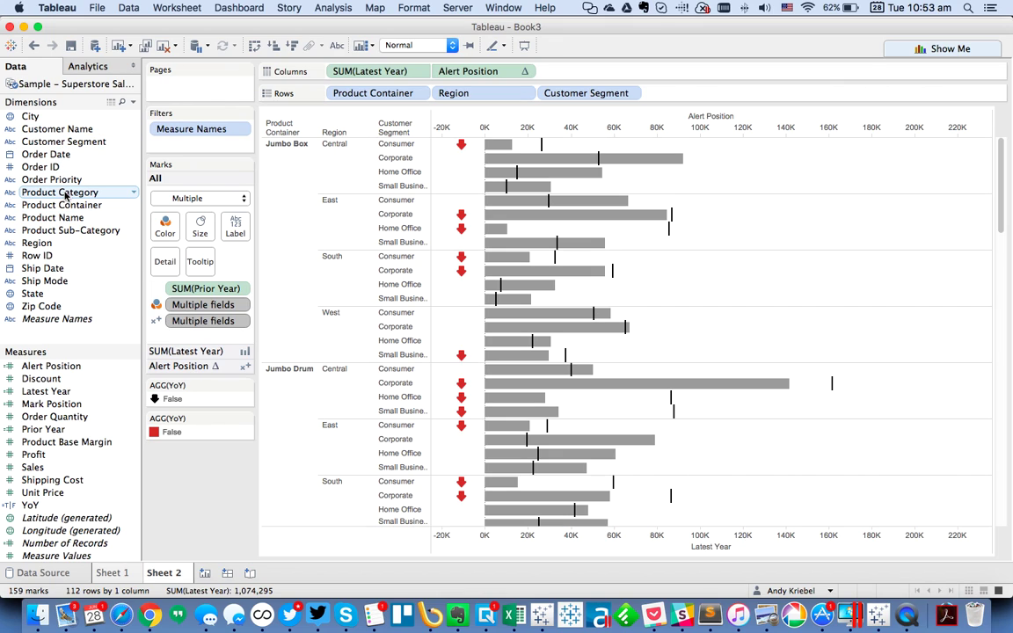
Arrange Rows as Customer Segment, Product Category and Ship Mode, dropping Region and Product Container
{"action": "left_click_drag", "start_coordinate": [64, 195], "coordinate": [484, 95]}
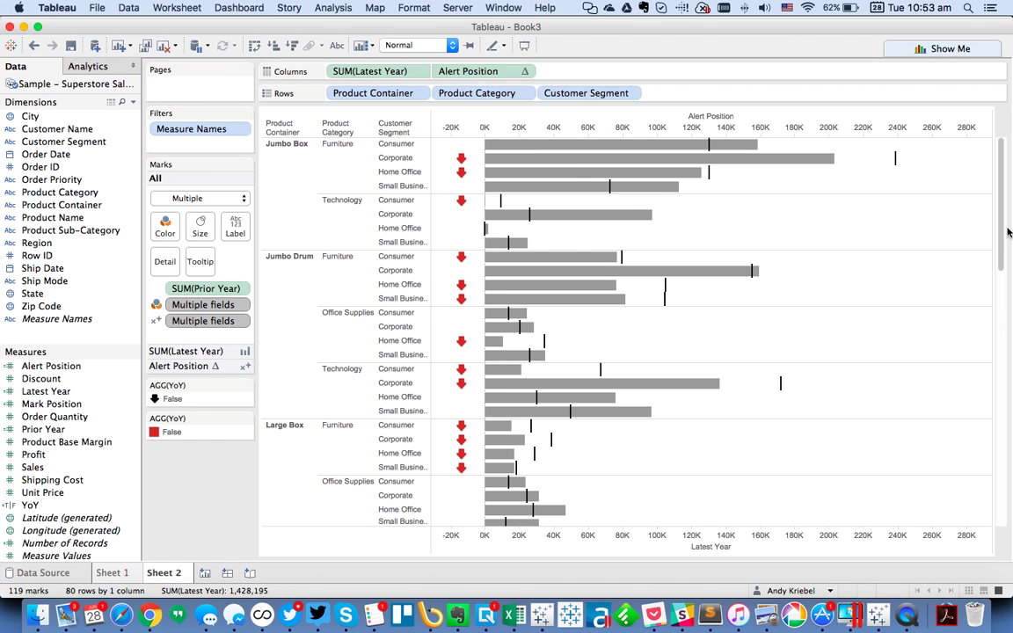
{"action": "left_click_drag", "start_coordinate": [1003, 232], "coordinate": [536, 5]}
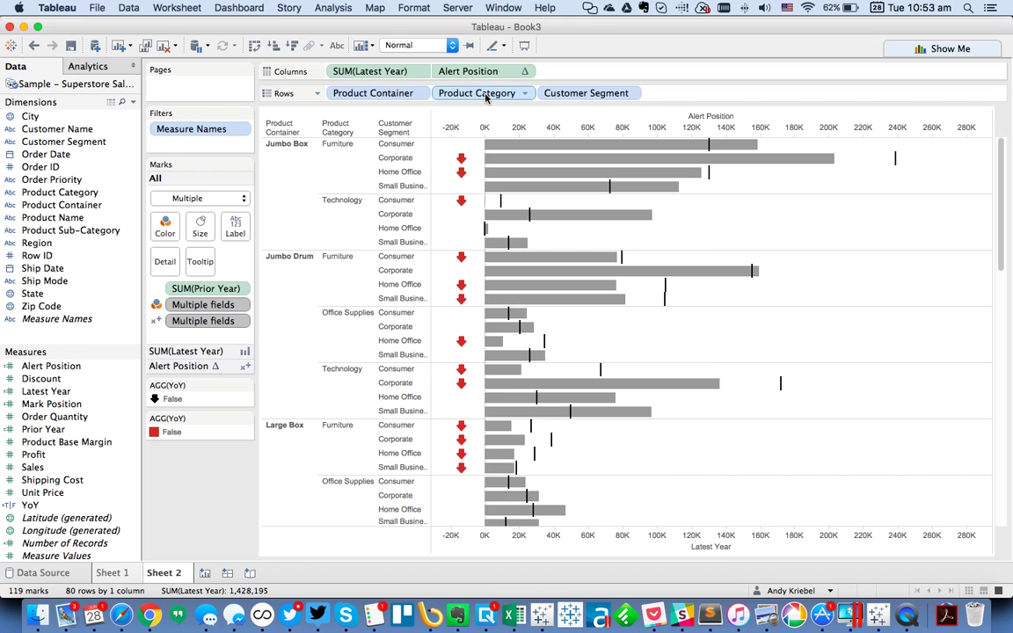
{"action": "left_click_drag", "start_coordinate": [372, 93], "coordinate": [199, 479]}
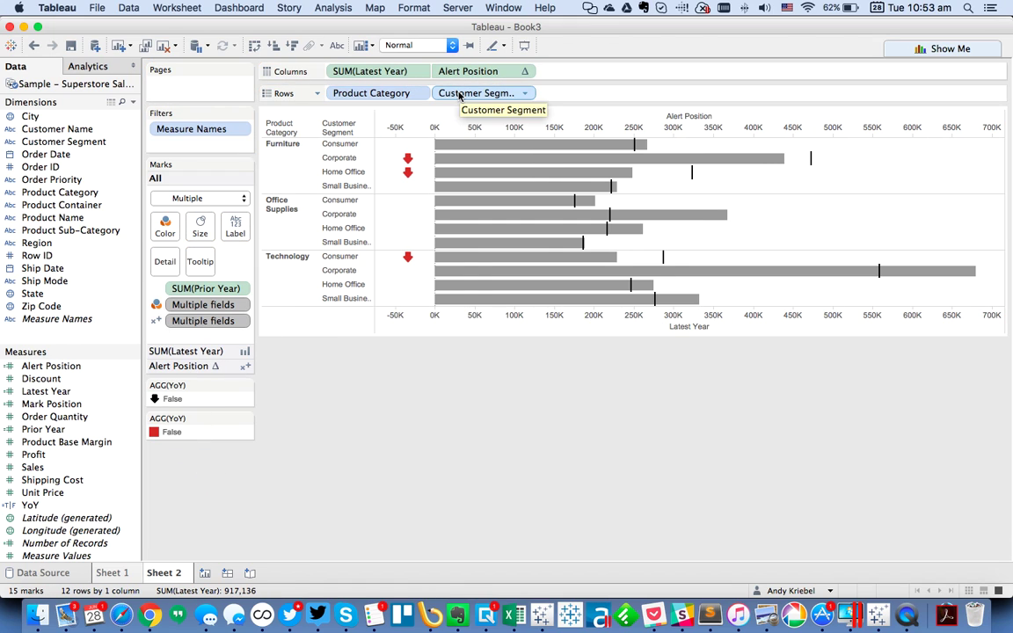
{"action": "left_click_drag", "start_coordinate": [465, 93], "coordinate": [335, 94]}
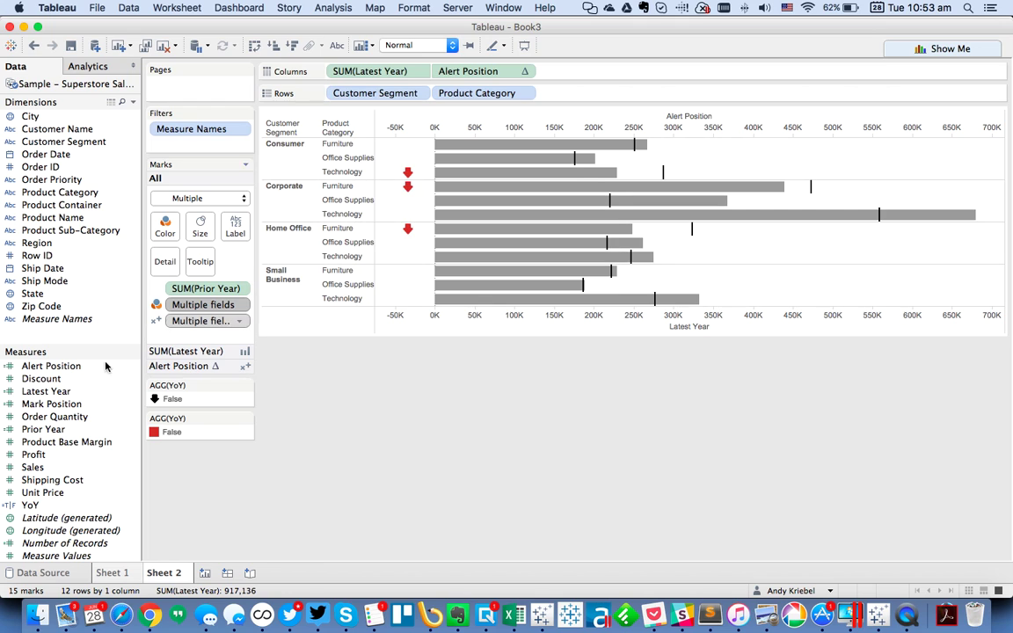
{"action": "left_click_drag", "start_coordinate": [53, 283], "coordinate": [547, 99]}
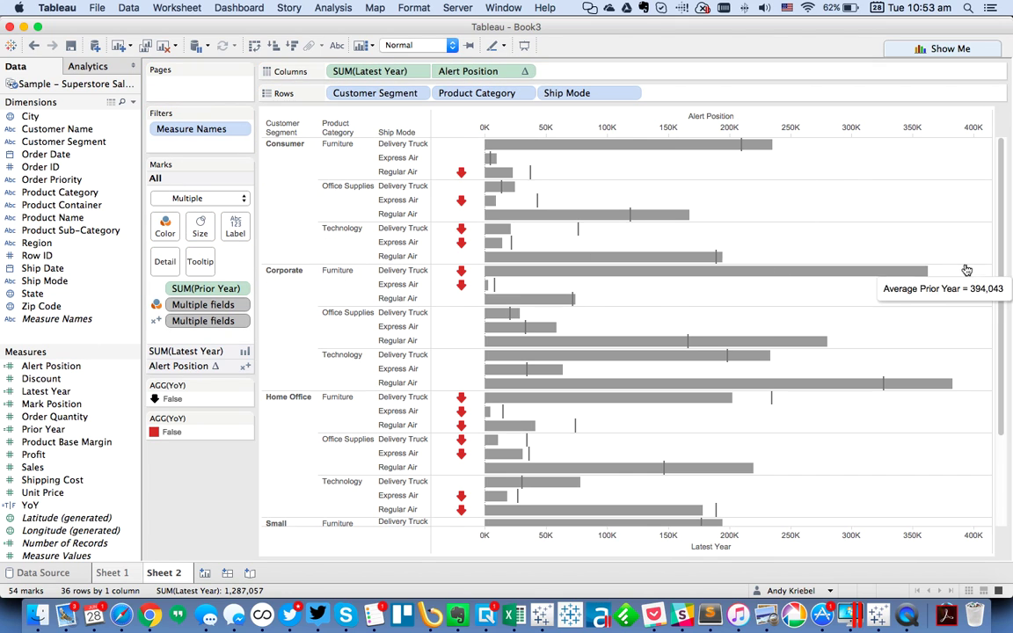
{"action": "left_click_drag", "start_coordinate": [1000, 282], "coordinate": [1002, 461]}
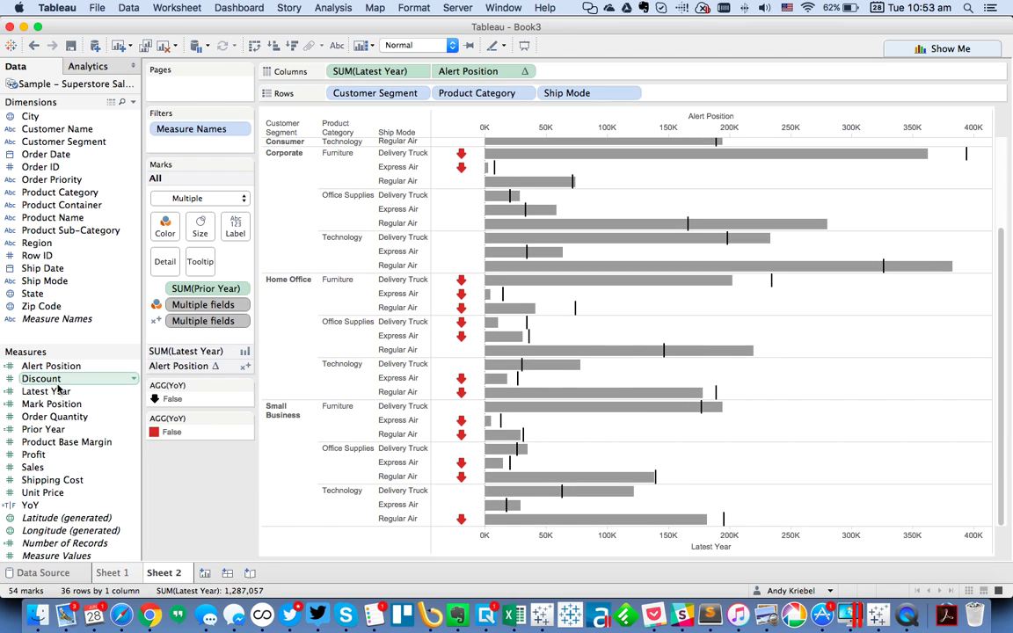
Wrap both SUM terms of the YoY formula in ZN() and save it
{"action": "right_click", "coordinate": [55, 506]}
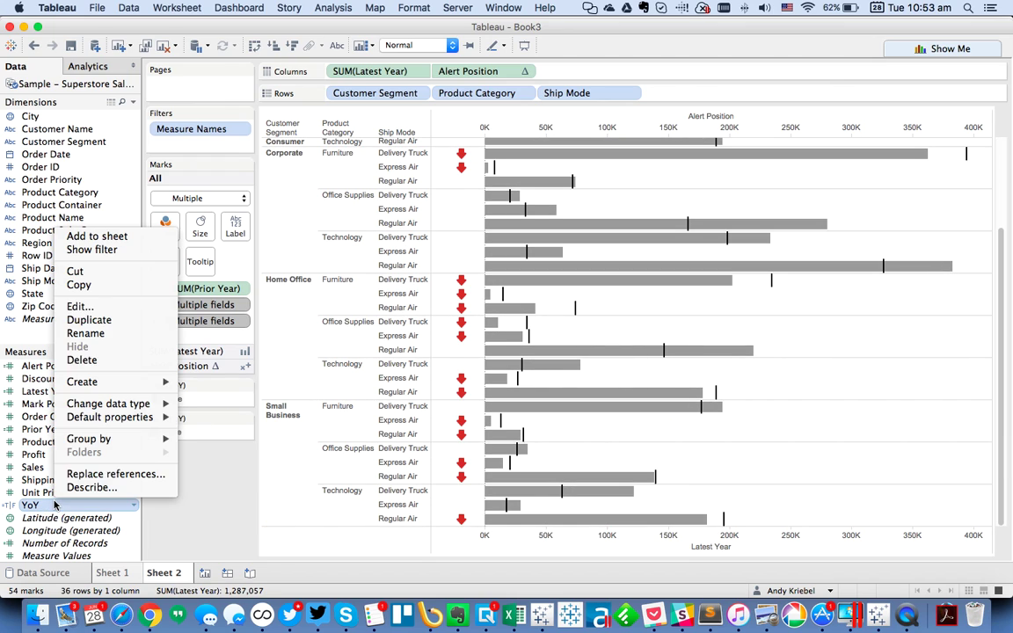
{"action": "left_click", "coordinate": [77, 307]}
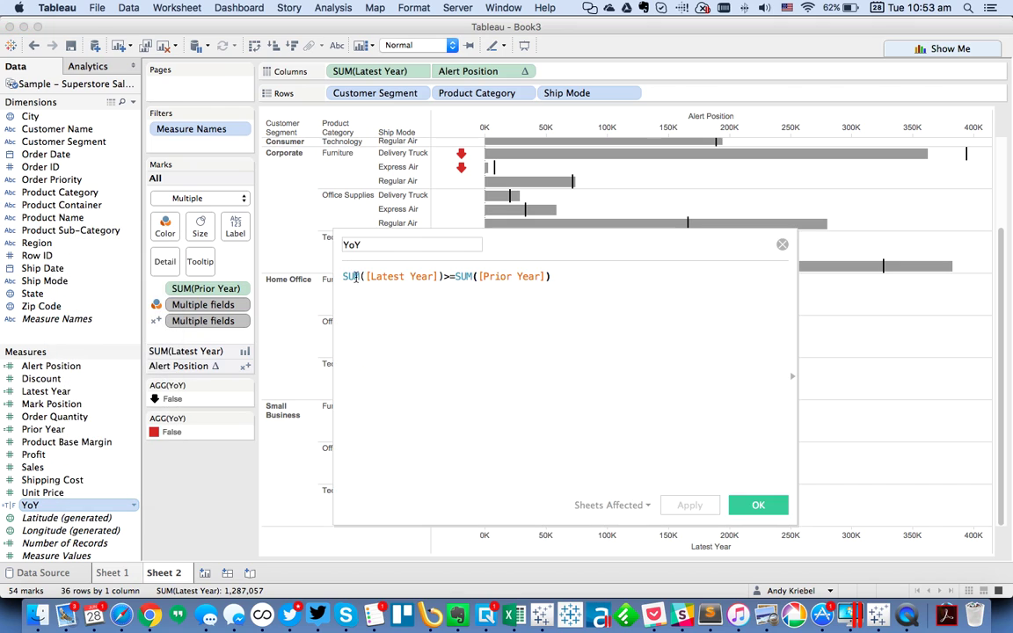
{"action": "type", "text": "ZN("}
{"action": "key", "text": "Right"}
{"action": "key", "text": "Right"}
{"action": "key", "text": "Right"}
{"action": "key", "text": "Right"}
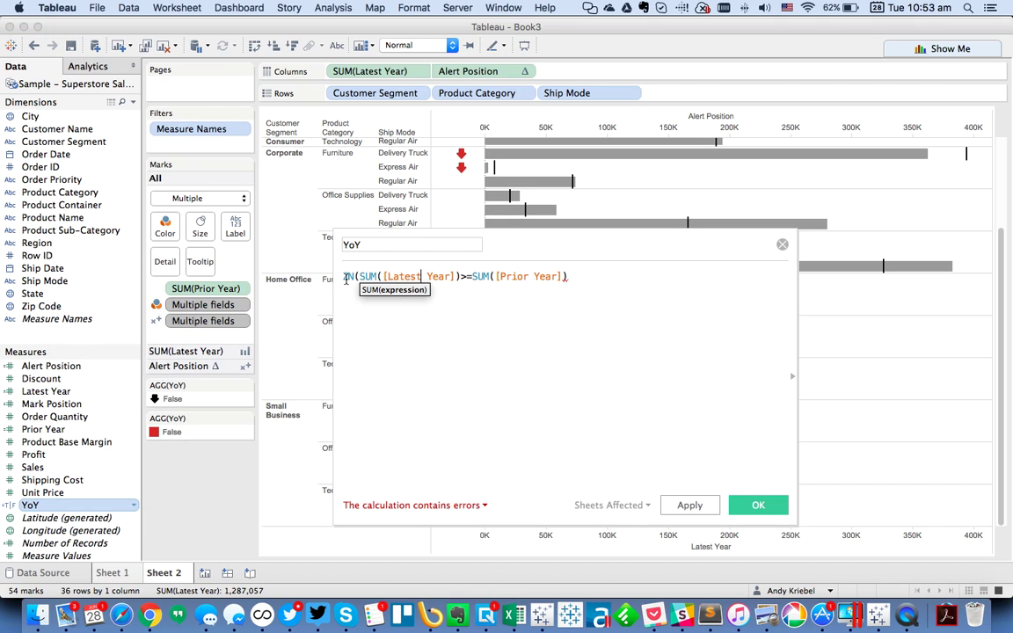
{"action": "type", "text": ")"}
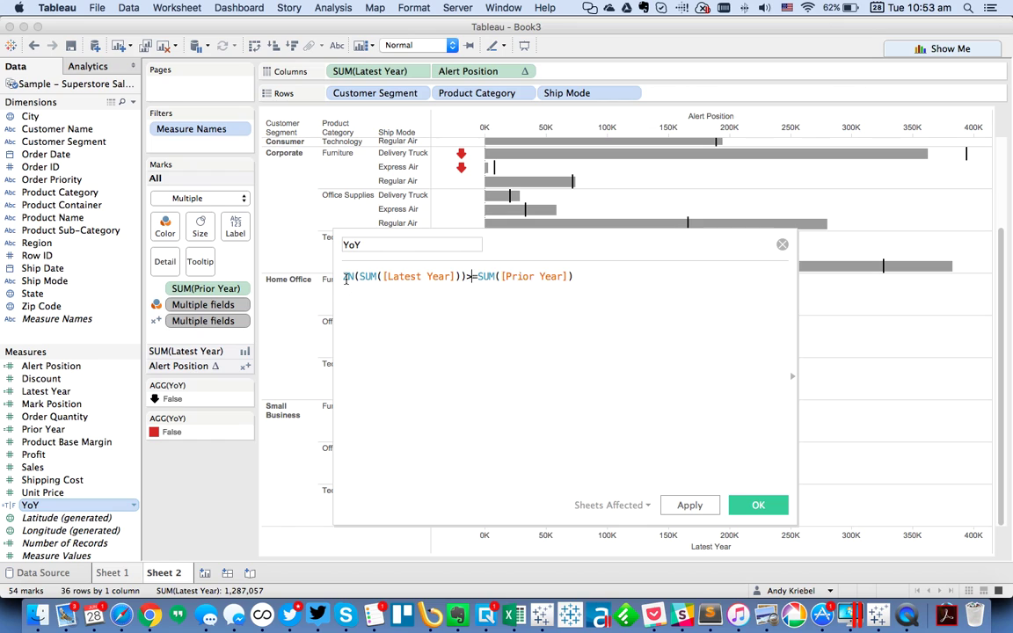
{"action": "type", "text": "ZN("}
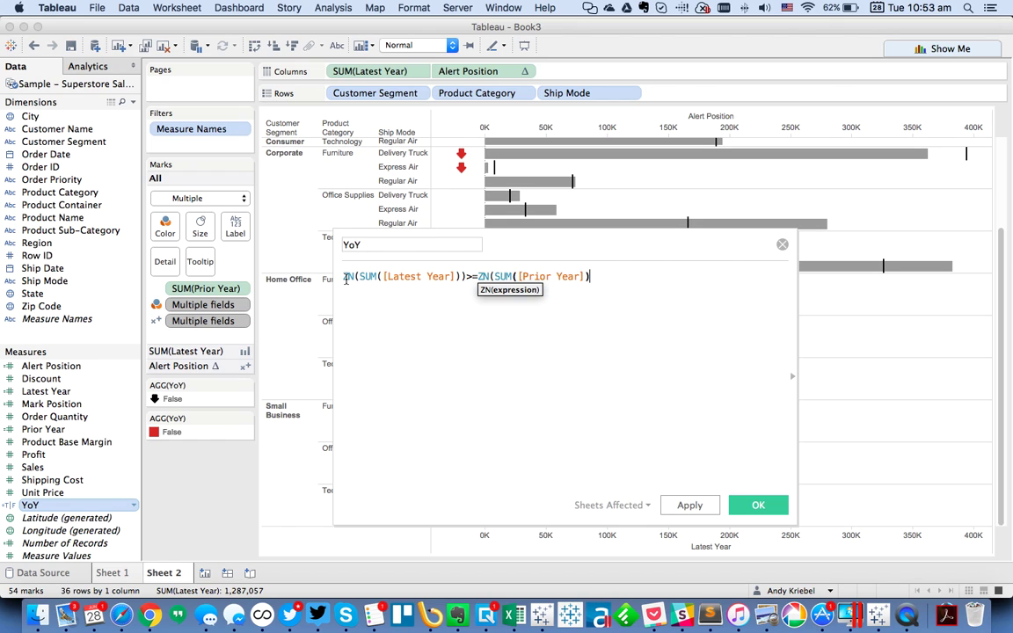
{"action": "type", "text": ")"}
{"action": "left_click", "coordinate": [758, 505]}
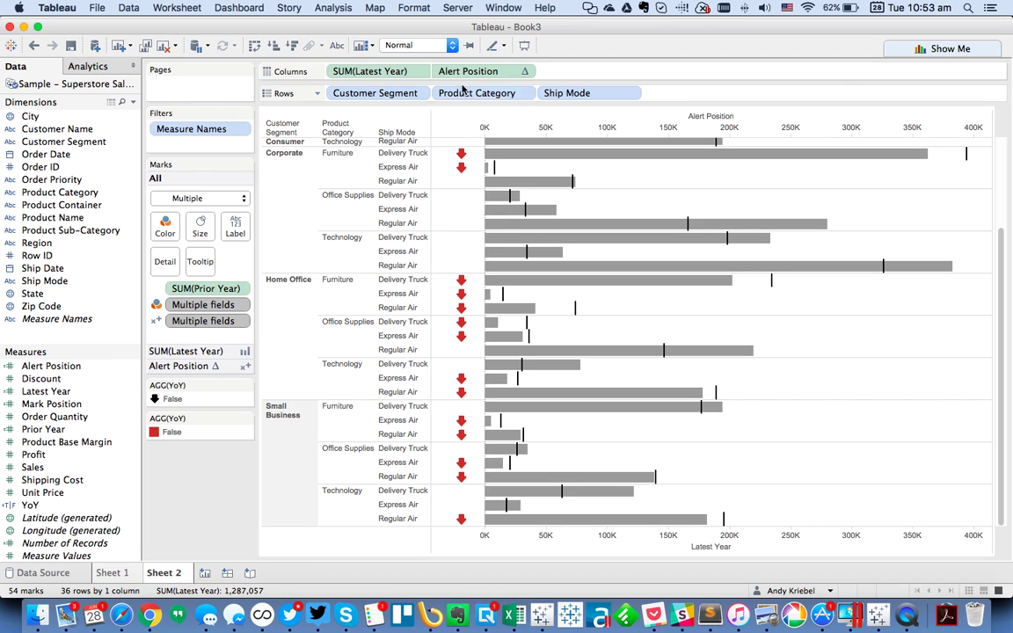
Hide the Alert Position axis header
{"action": "left_click", "coordinate": [524, 71]}
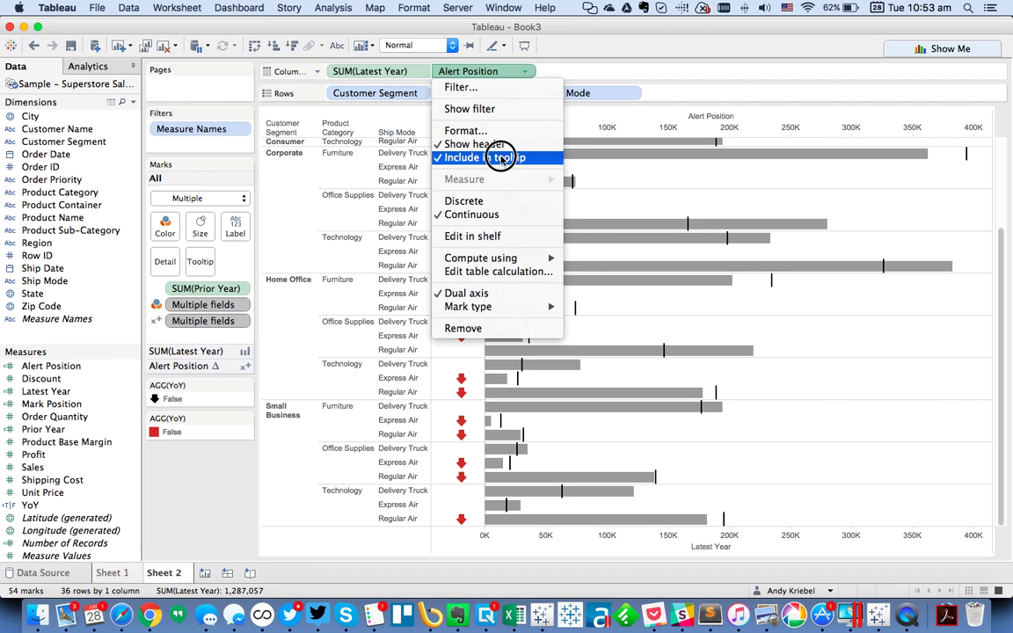
{"action": "left_click", "coordinate": [519, 156]}
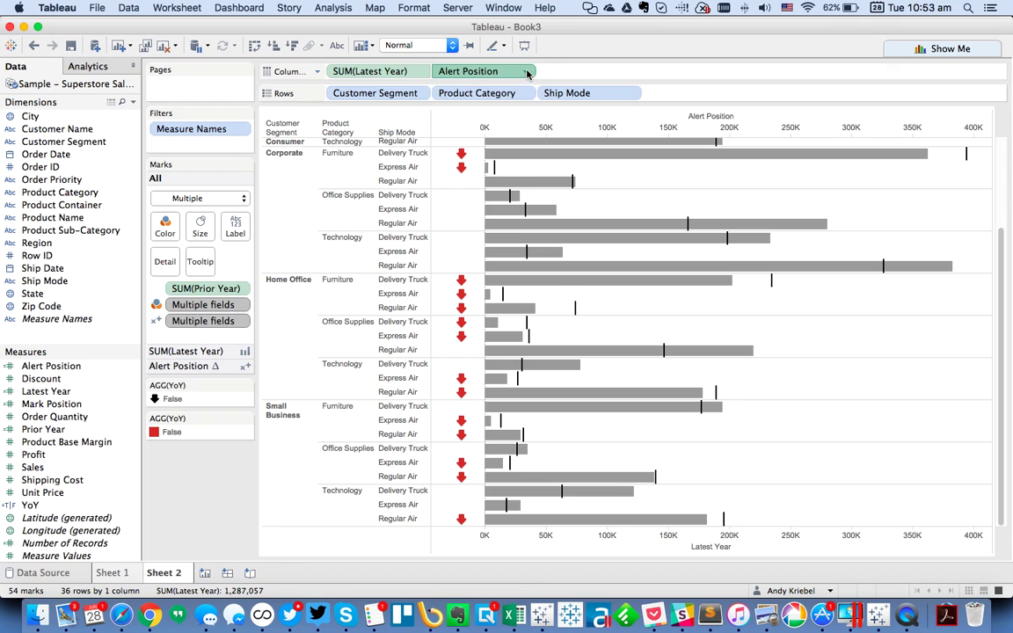
{"action": "left_click", "coordinate": [525, 71]}
{"action": "left_click", "coordinate": [497, 145]}
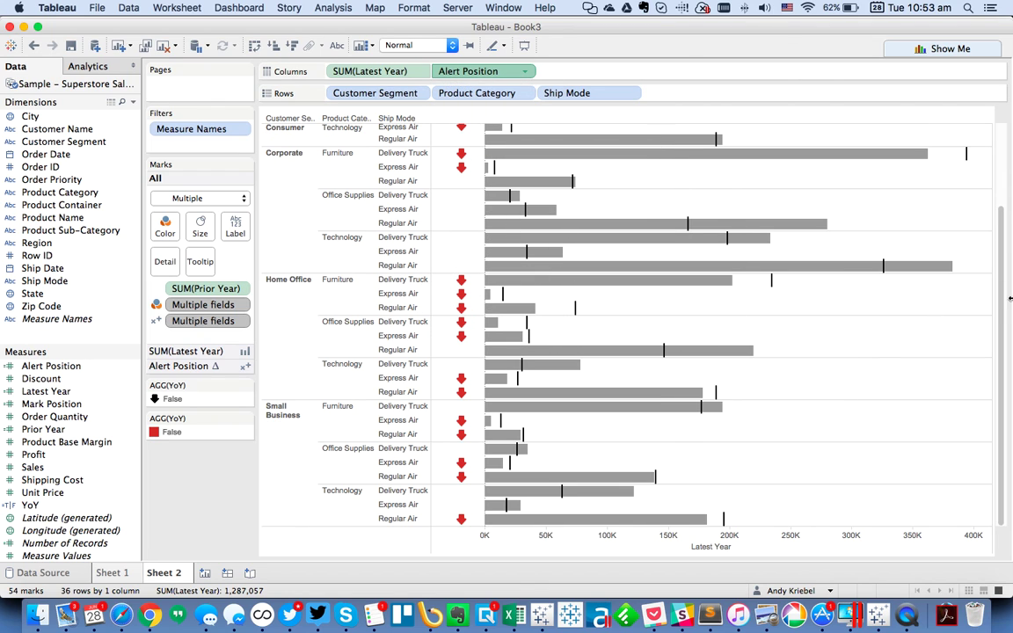
{"action": "left_click_drag", "start_coordinate": [1002, 303], "coordinate": [983, 191]}
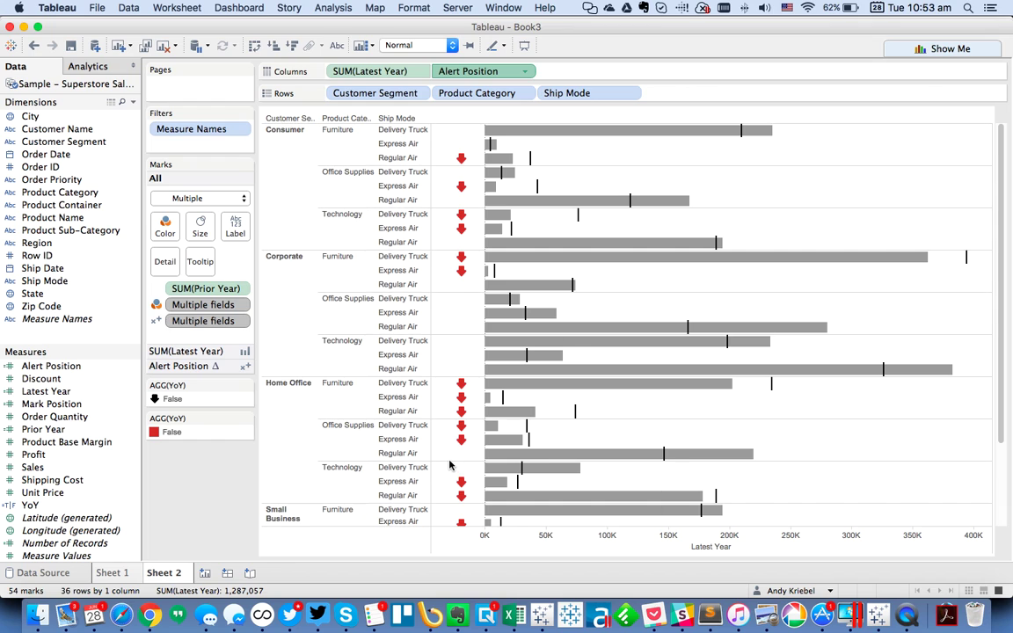
Change the Alert Position multiplier from 0.05 to 0.02 and save the calculation
{"action": "right_click", "coordinate": [40, 366]}
{"action": "left_click", "coordinate": [415, 257]}
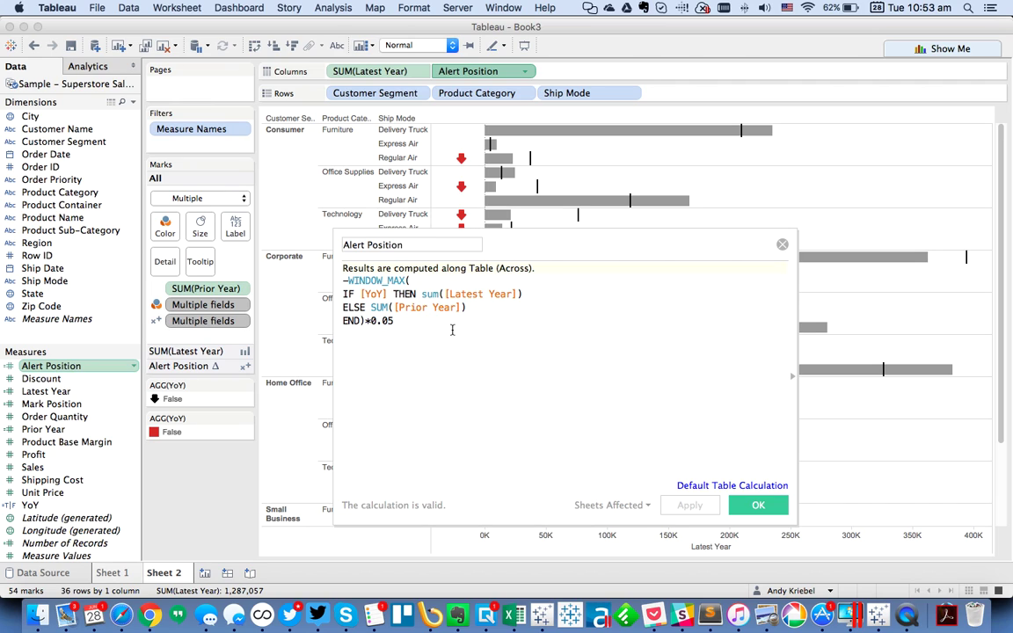
{"action": "key", "text": "BackSpace"}
{"action": "type", "text": "2"}
{"action": "left_click", "coordinate": [689, 505]}
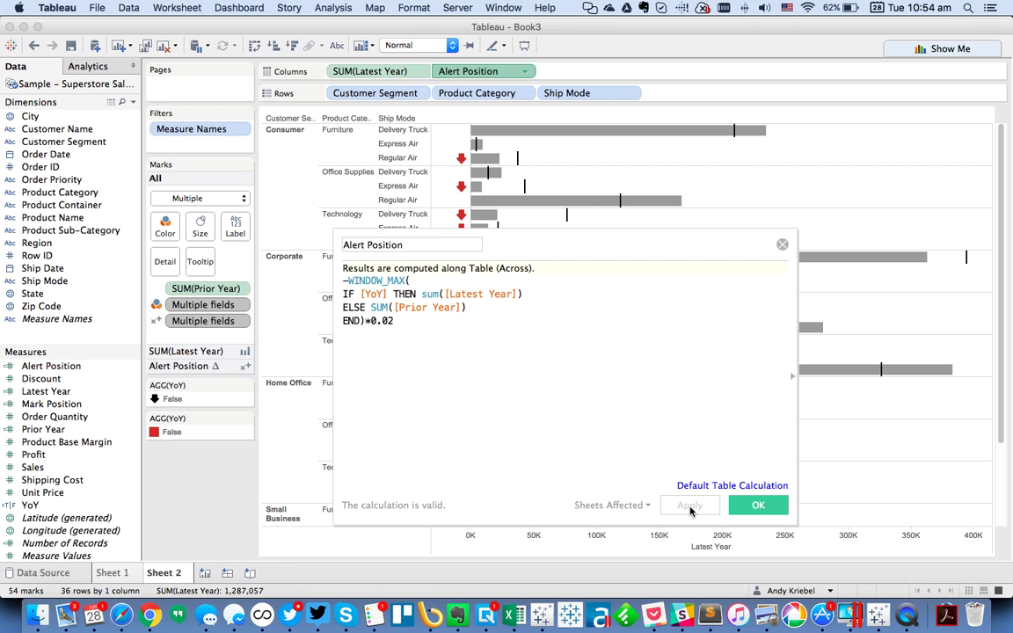
{"action": "left_click", "coordinate": [754, 505]}
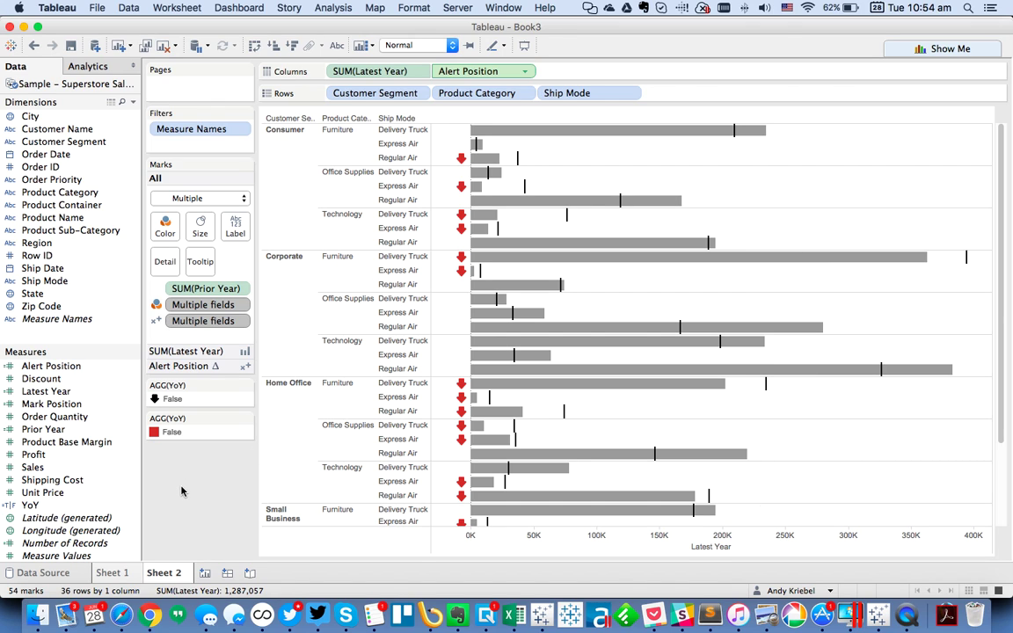
Drag the Product Category pill off the Rows shelf
{"action": "left_click_drag", "start_coordinate": [477, 93], "coordinate": [628, 34]}
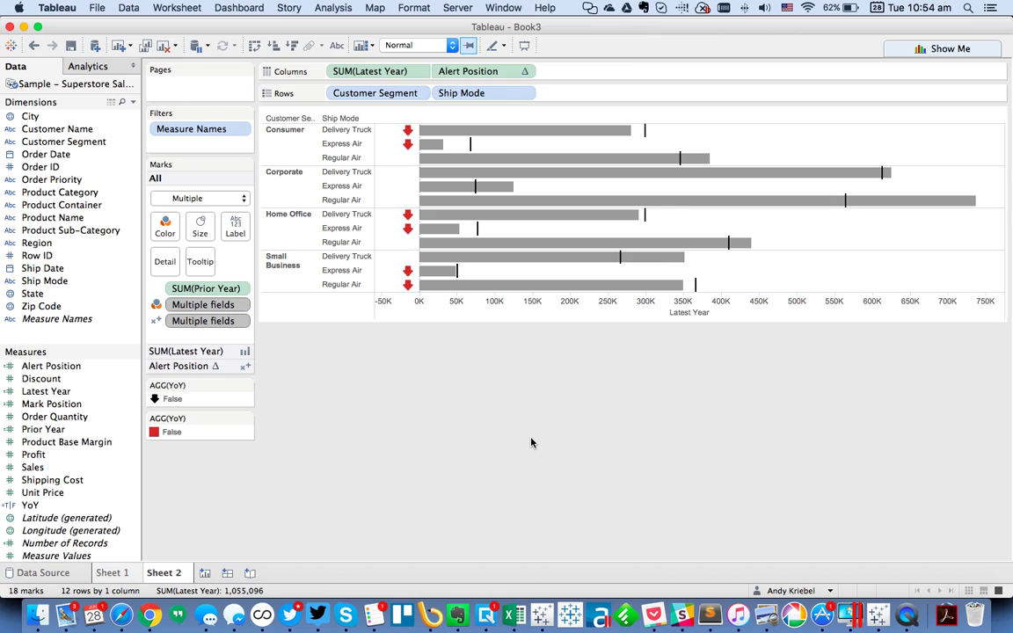